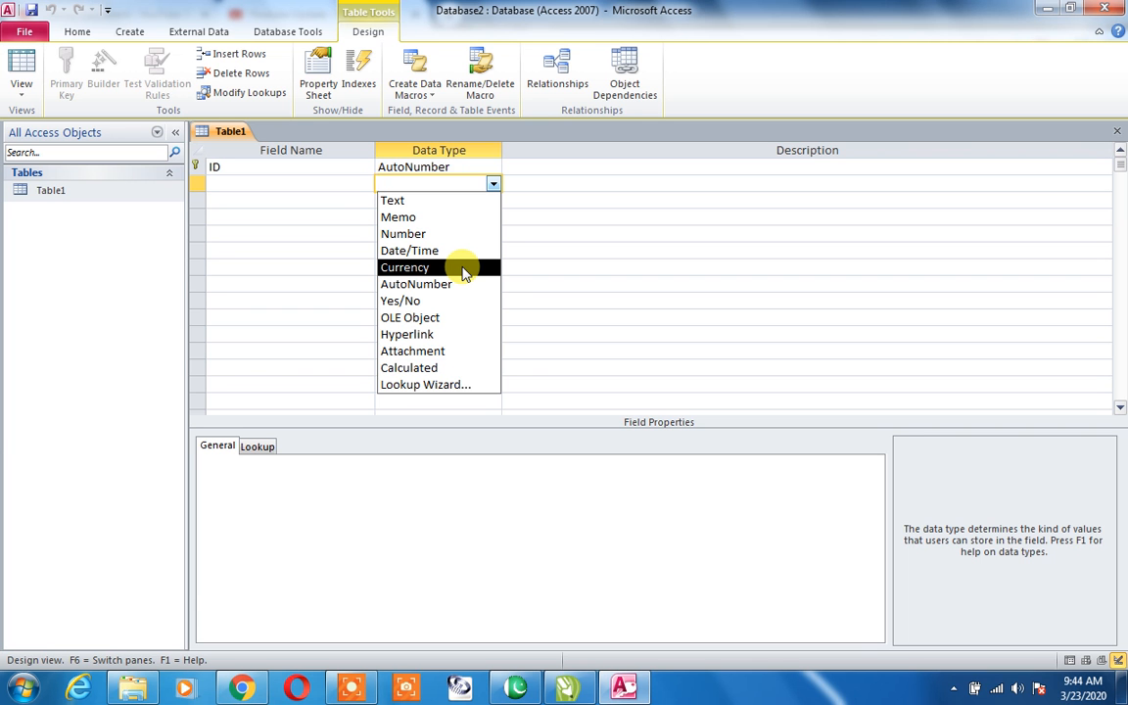
Add a Salary field with the Currency data type to Table1, then save the design and close the table.
left_click(464, 269)
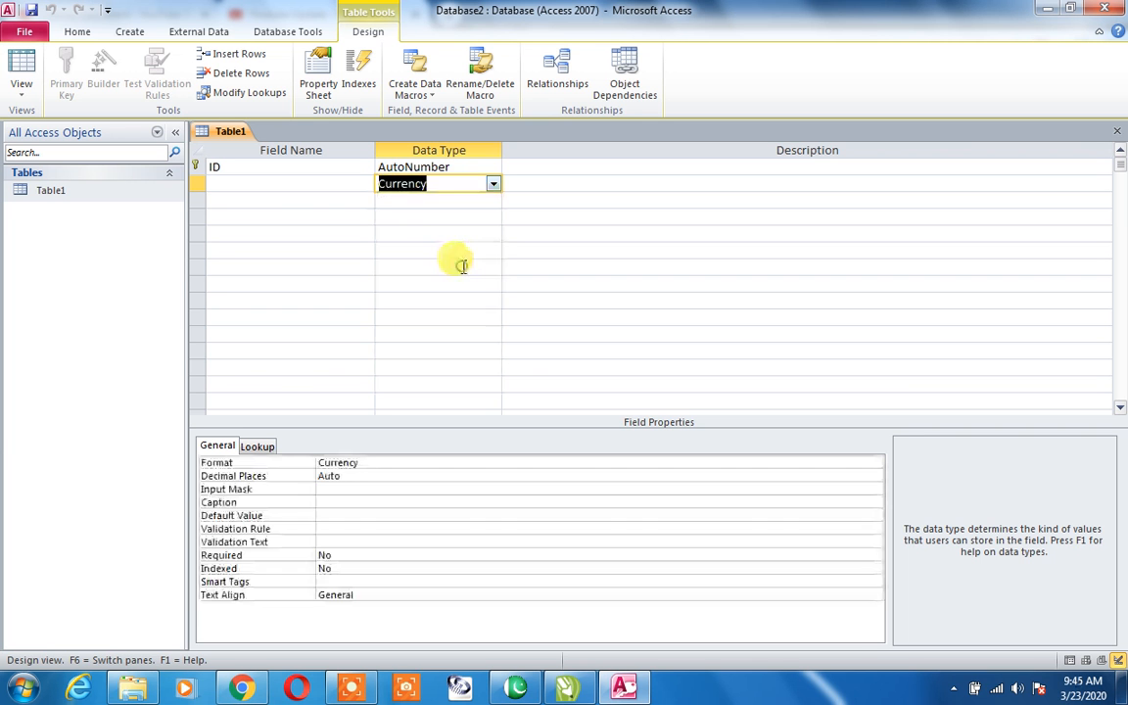
left_click(345, 186)
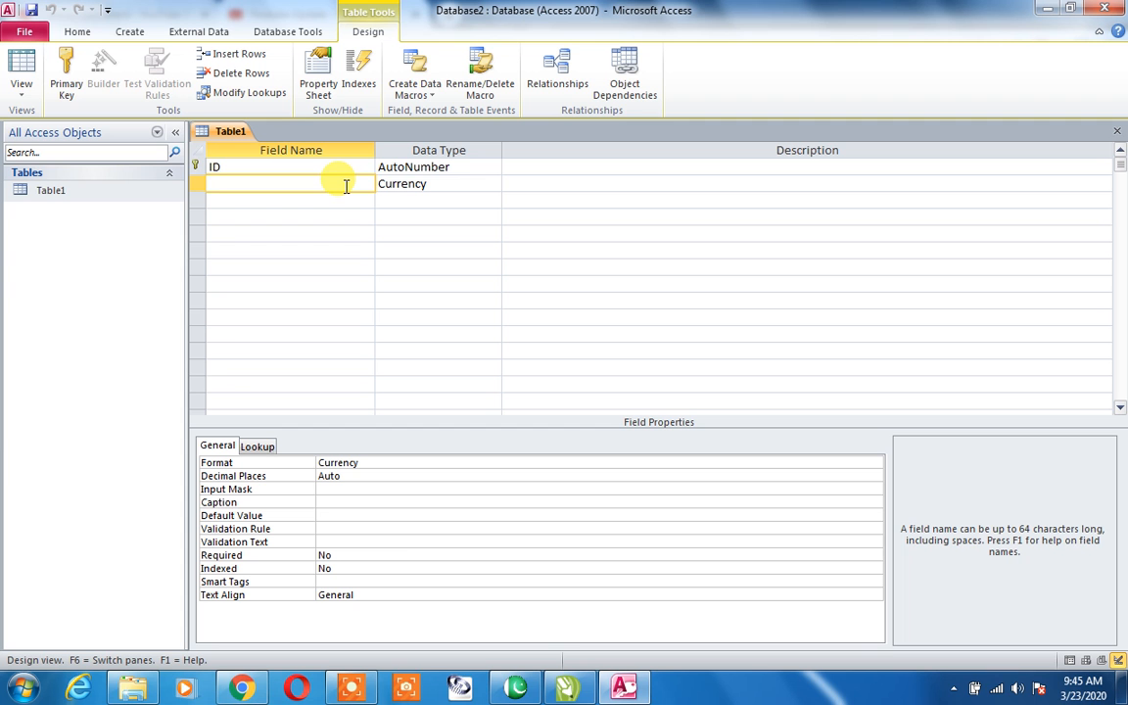
type("Salary")
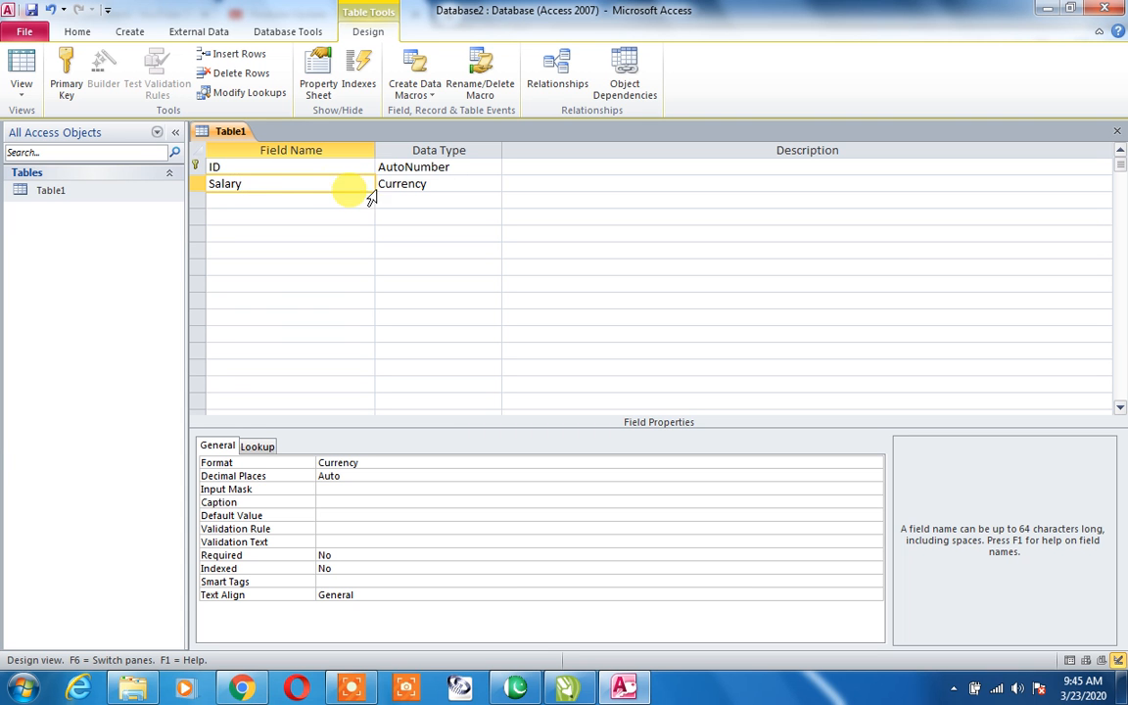
left_click(381, 198)
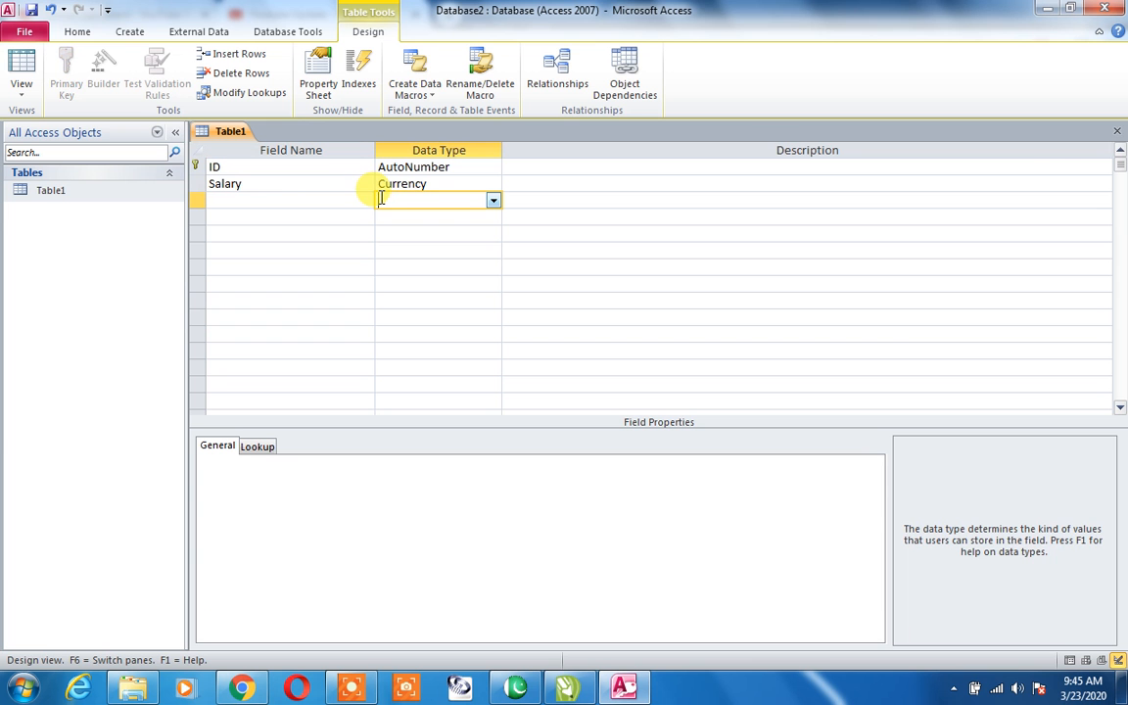
left_click(1117, 131)
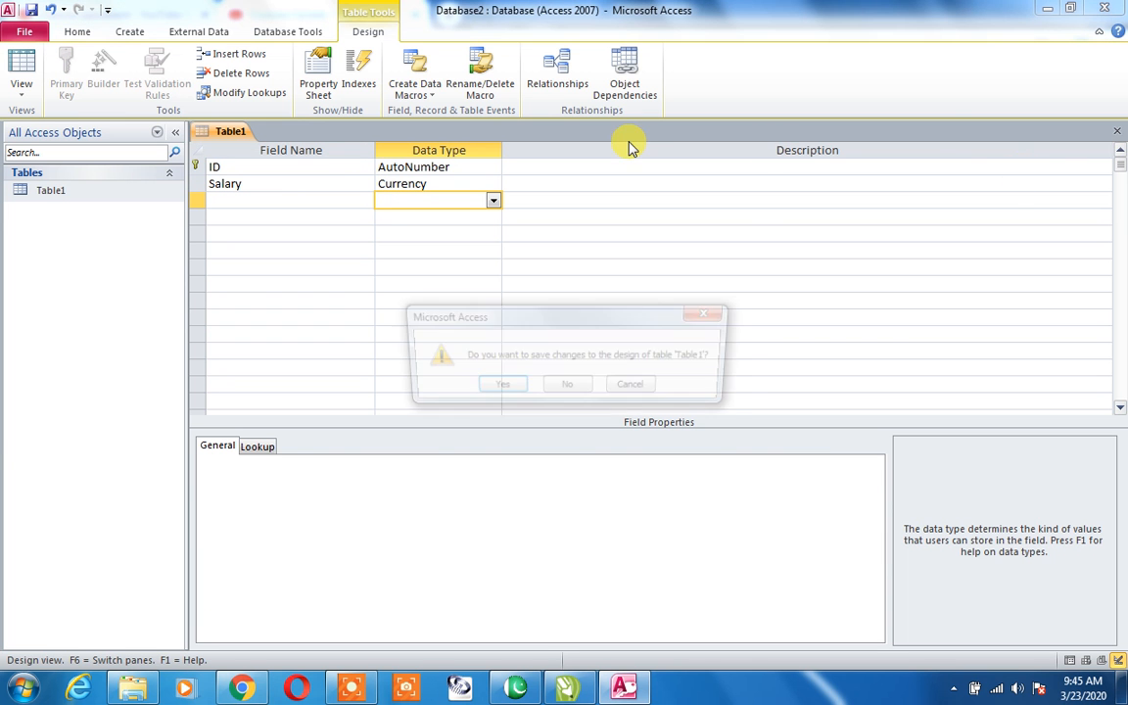
left_click(499, 388)
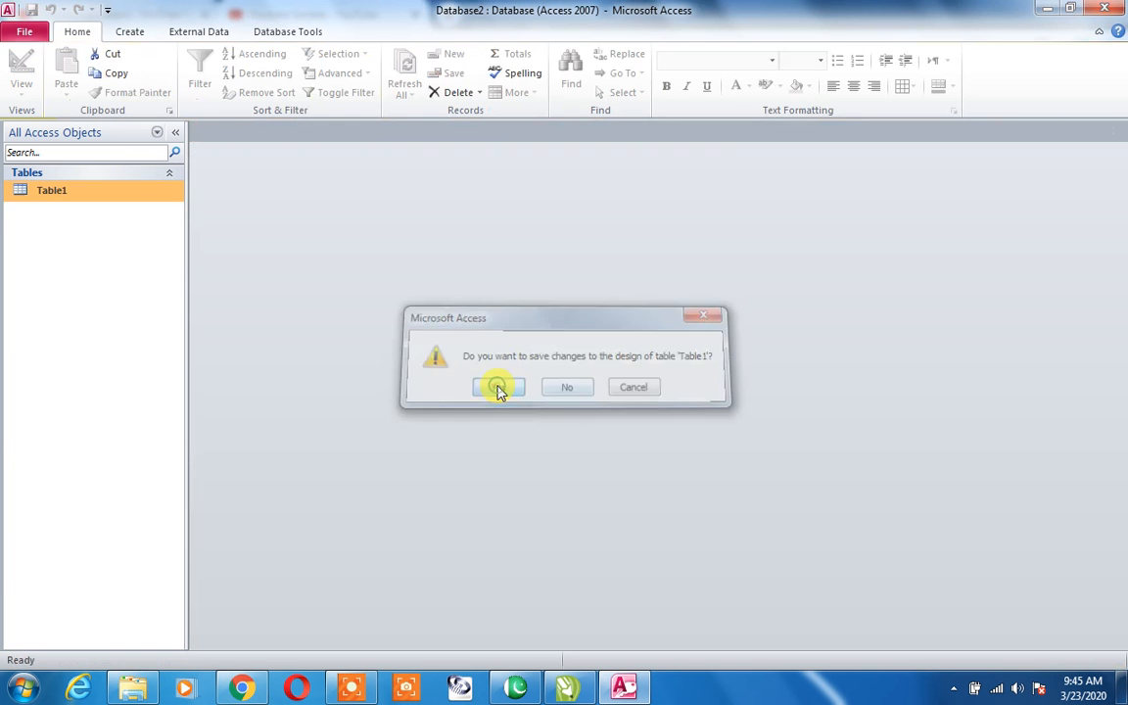
Open Table1 for data entry and enter 45000 as the Salary of the first record.
double_click(84, 194)
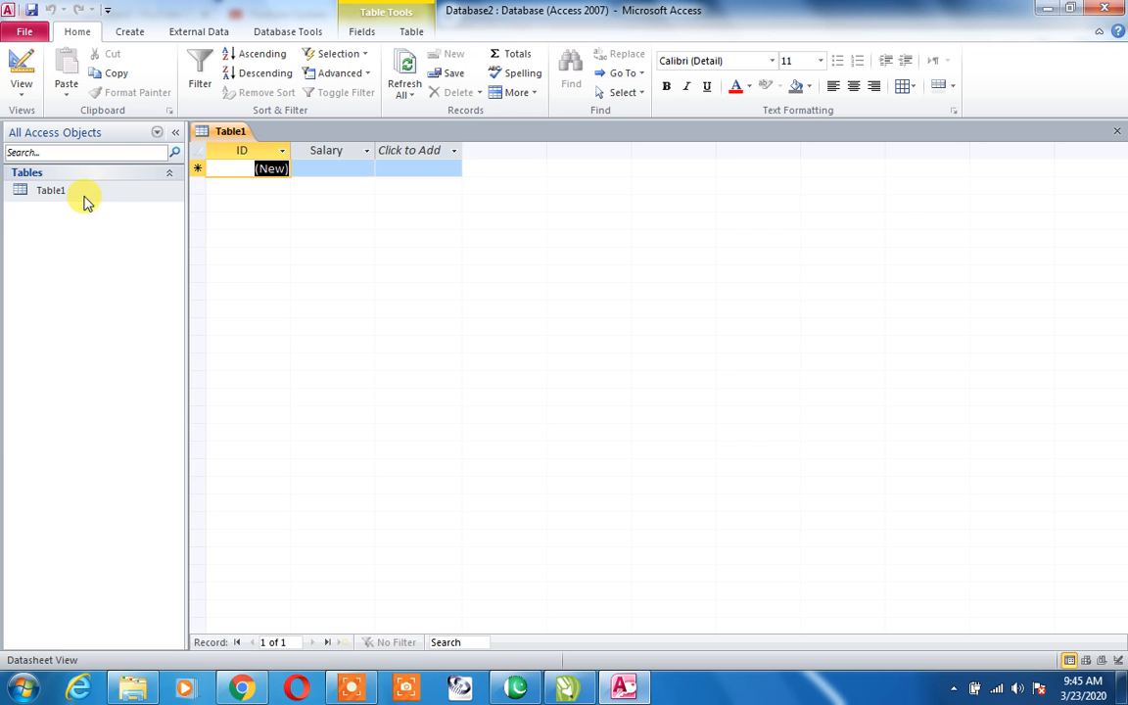
left_click(309, 170)
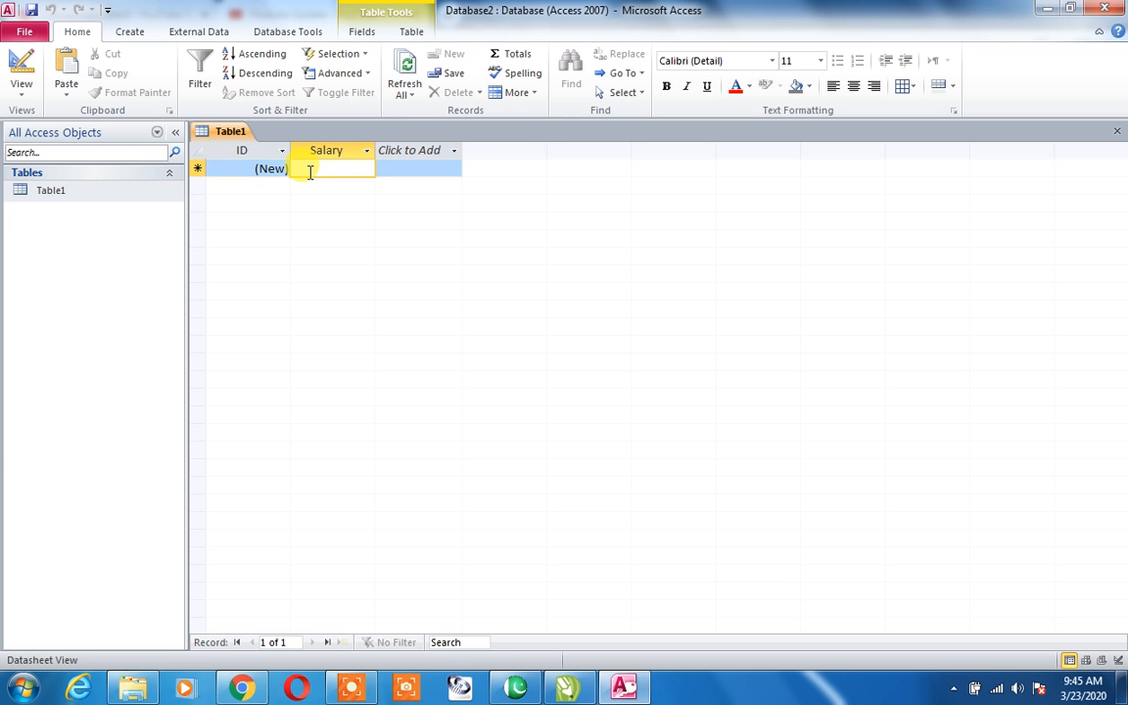
type("45000")
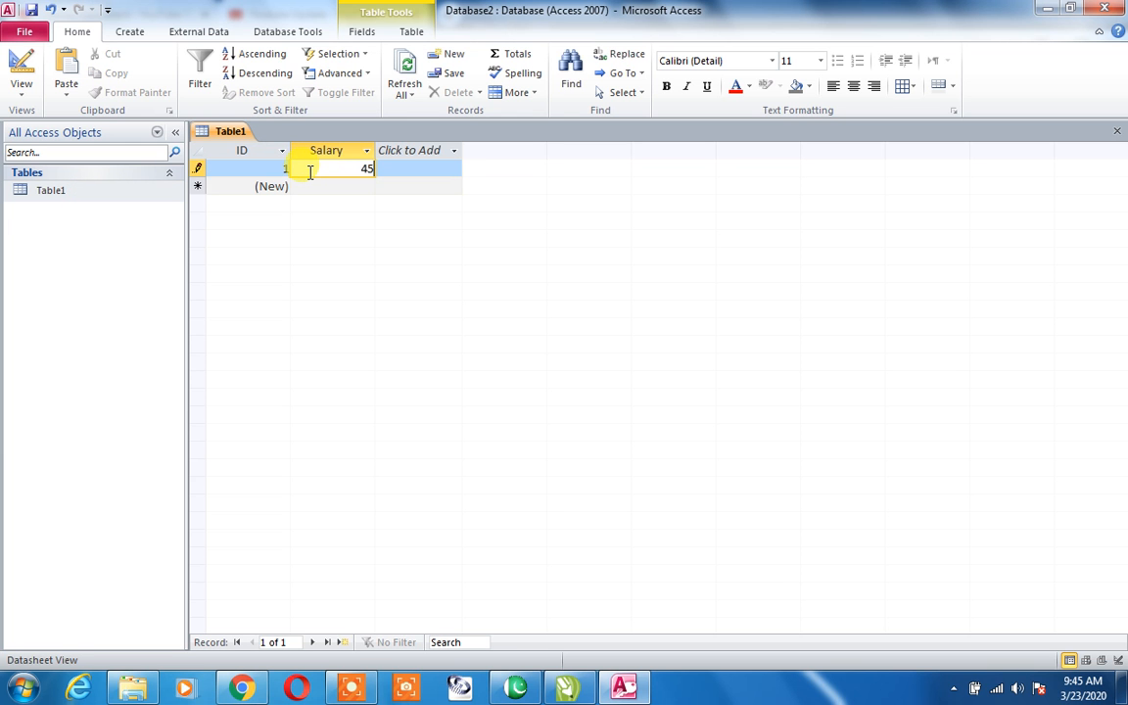
key("Return")
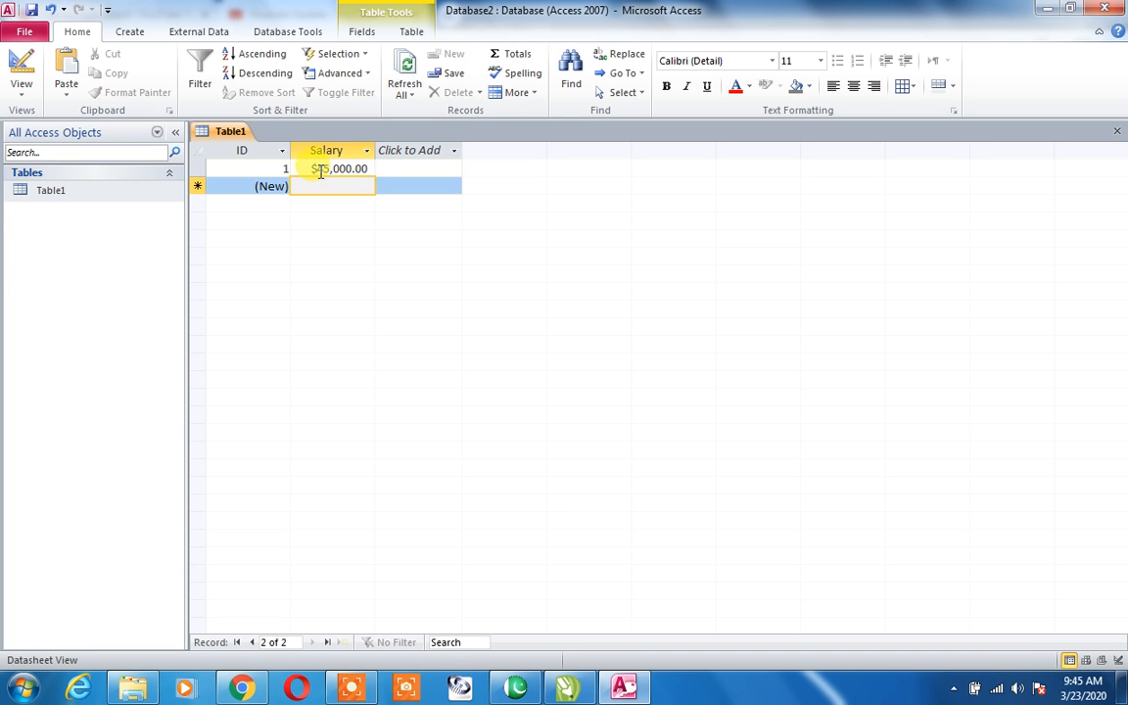
left_click(320, 171)
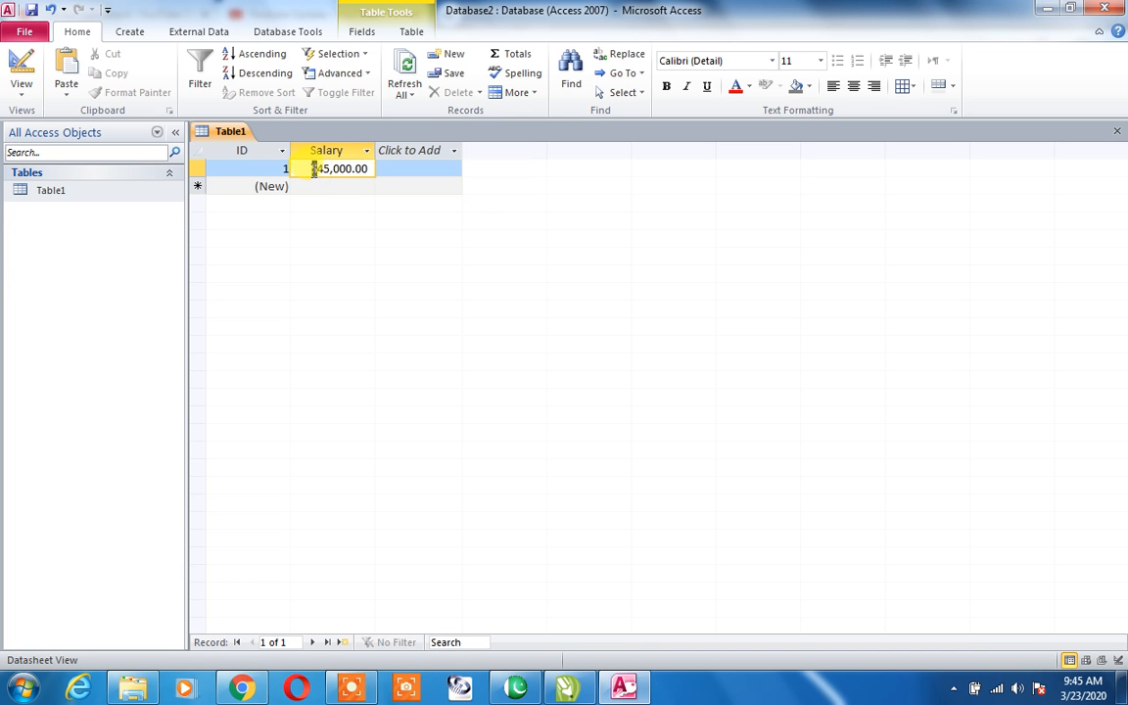
key("Down")
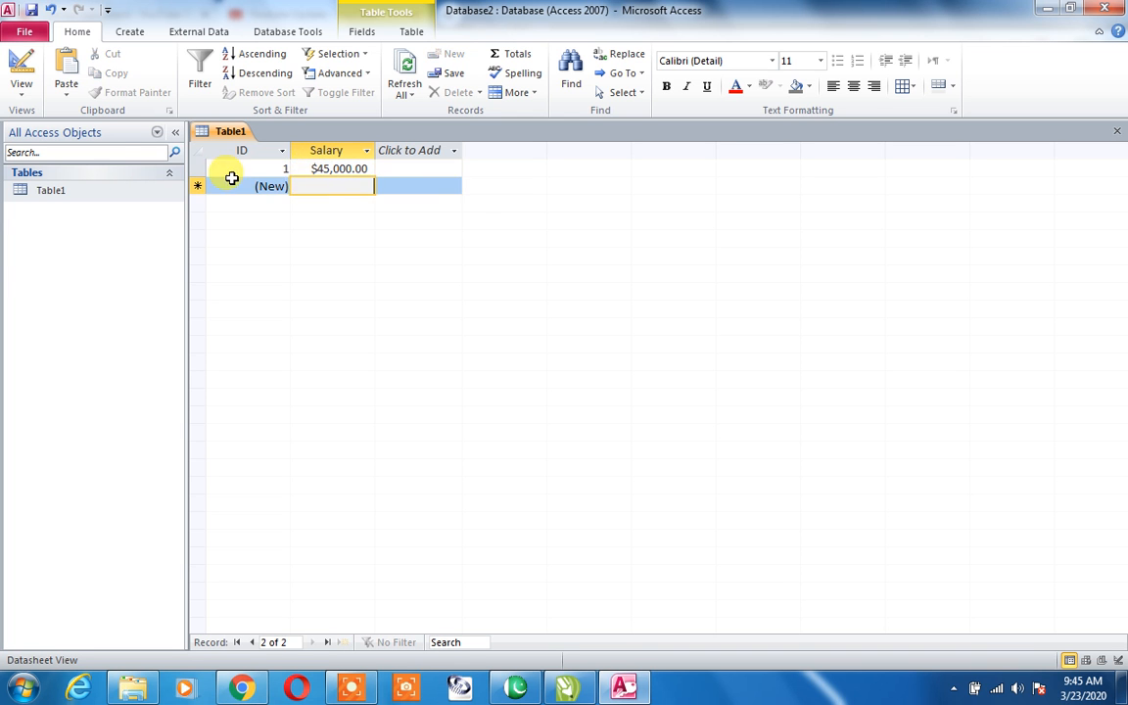
Add an Amount field with the Number data type below Salary in Table1's design, saving and closing the table.
left_click(61, 189)
right_click(62, 189)
left_click(98, 218)
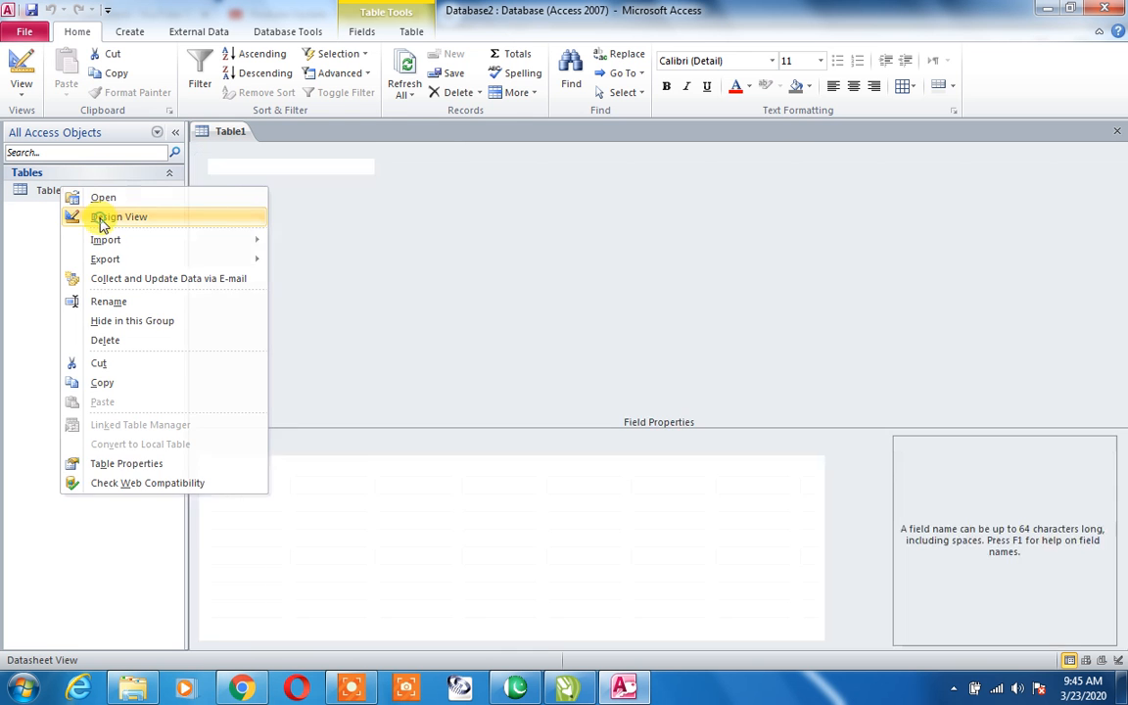
left_click(388, 202)
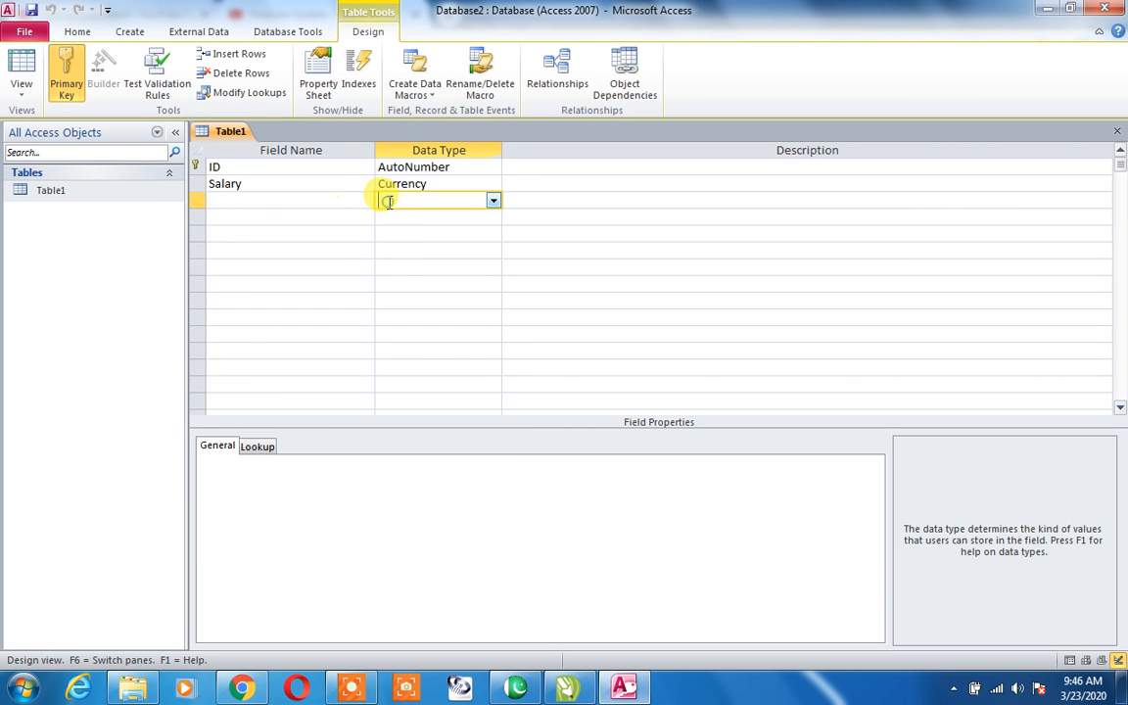
left_click(492, 202)
left_click(454, 252)
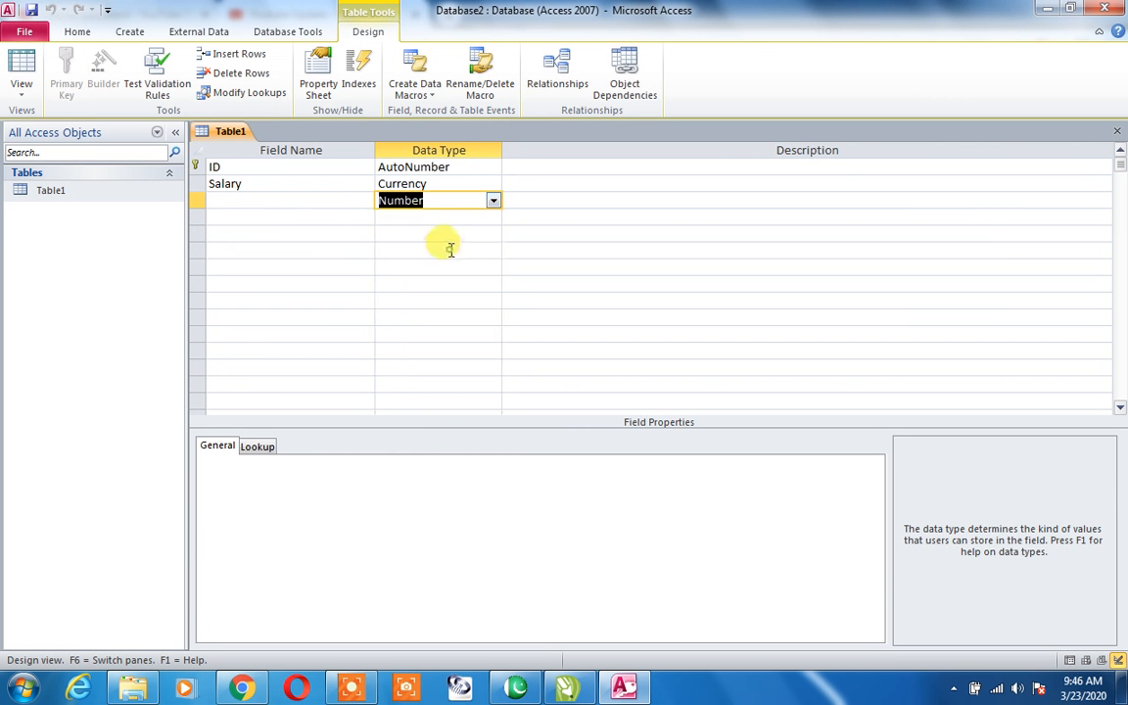
left_click(275, 200)
type("Amount")
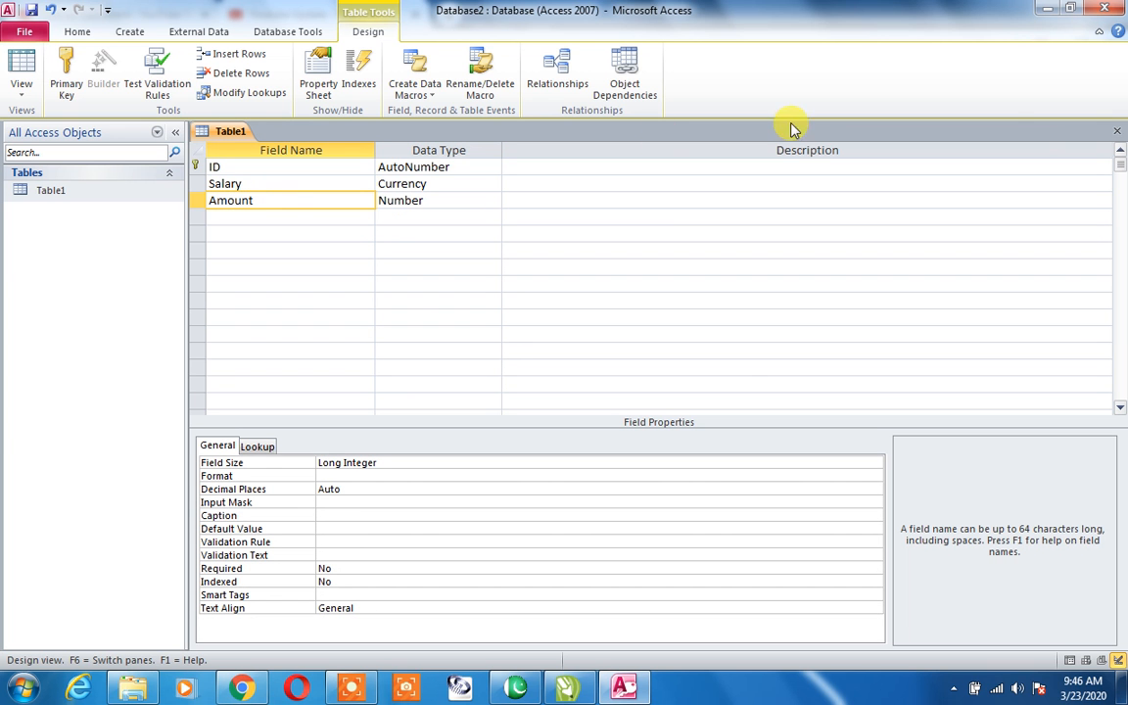
left_click(1117, 130)
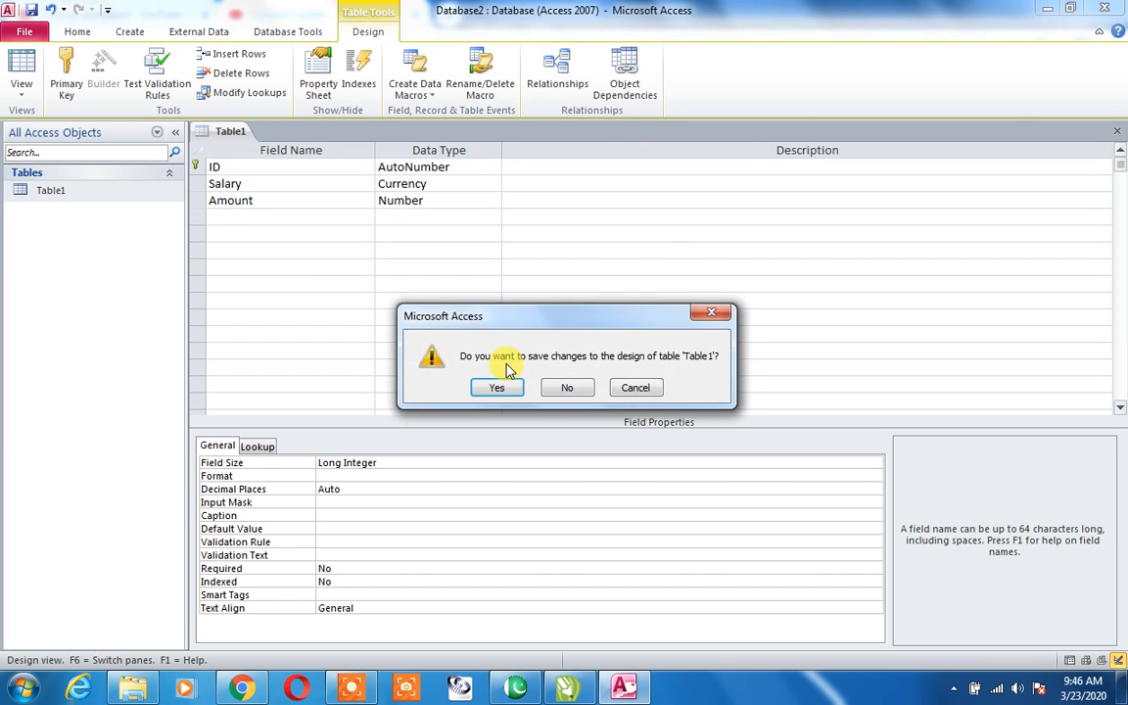
left_click(498, 387)
Open Table1 for data entry and enter 25000 as the Amount of the first record.
double_click(76, 197)
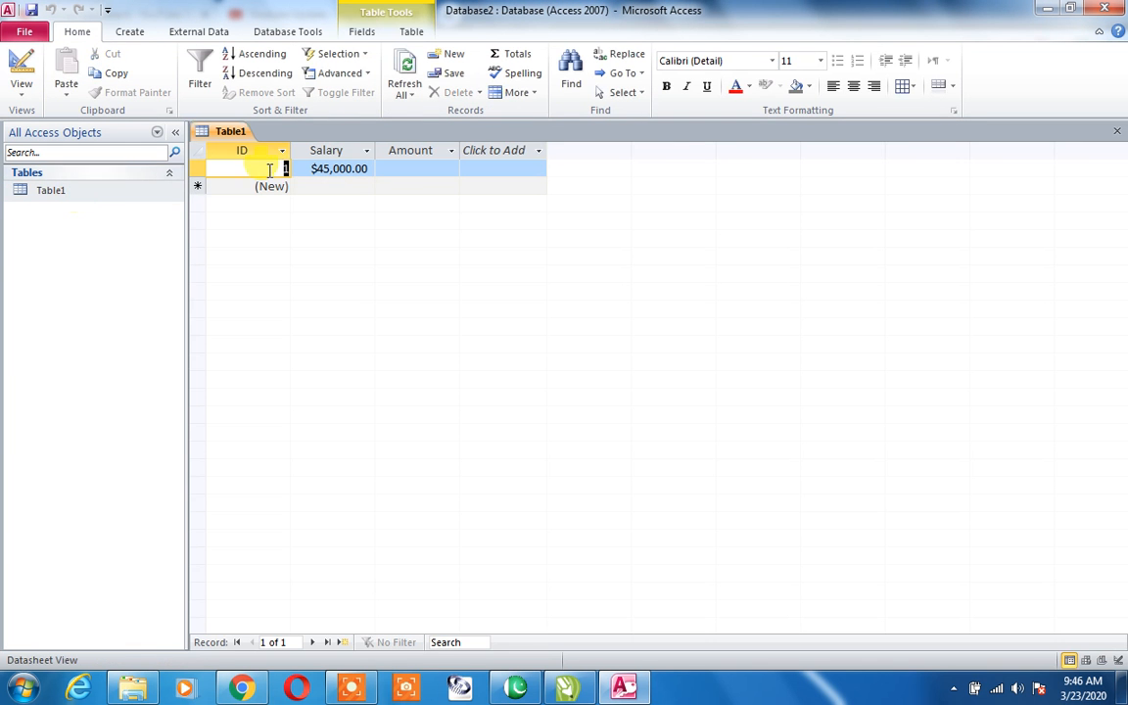
left_click(443, 171)
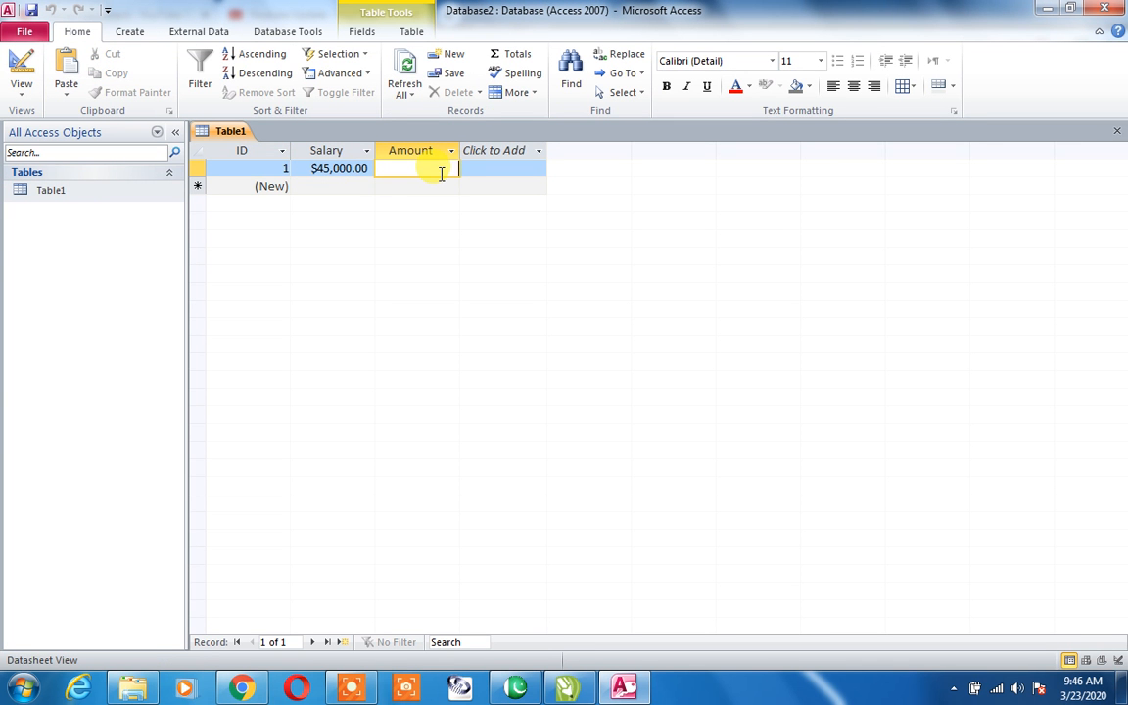
type("25000")
key("Return")
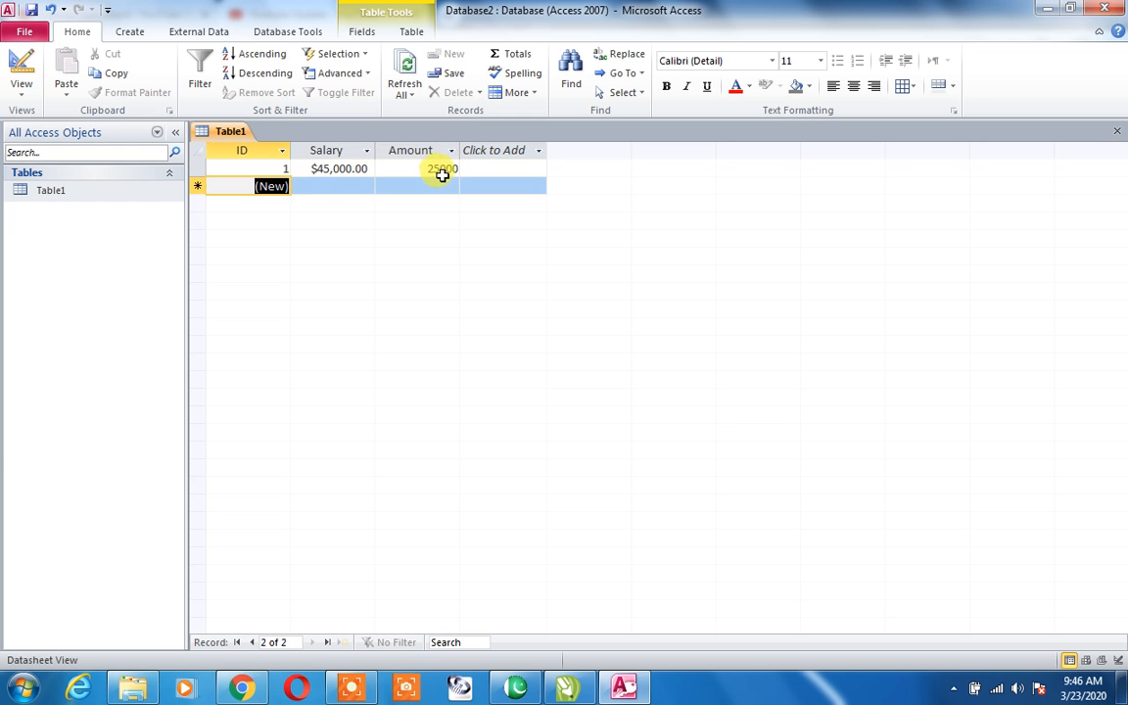
left_click(442, 174)
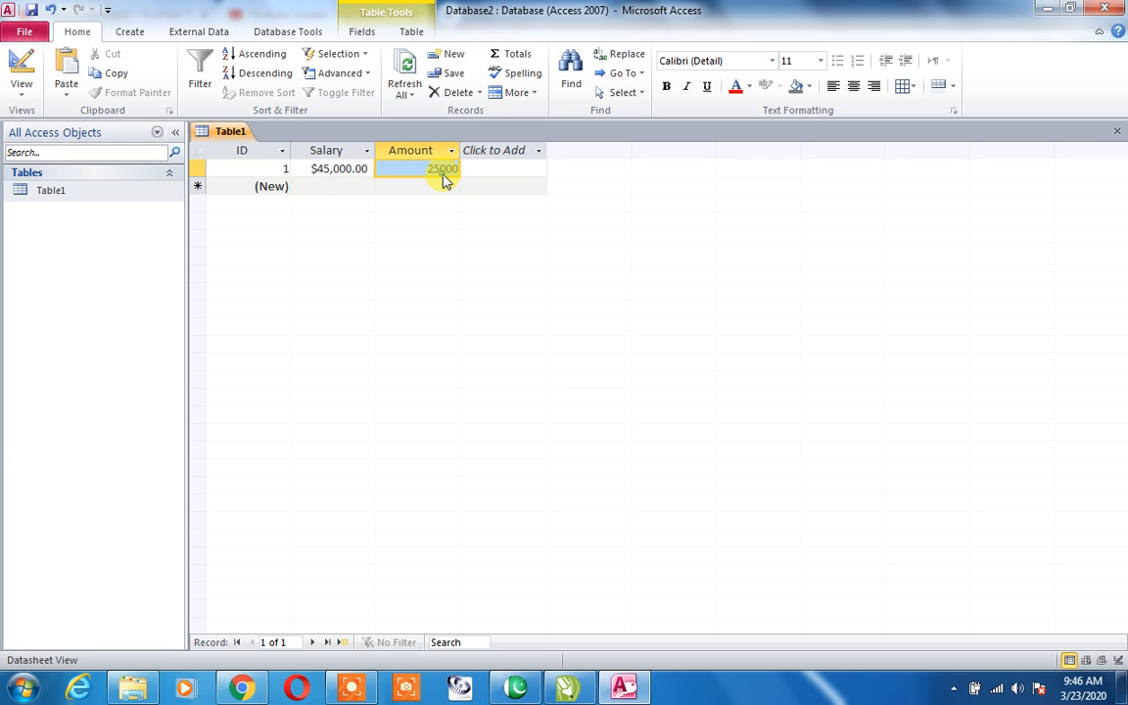
left_click(335, 169)
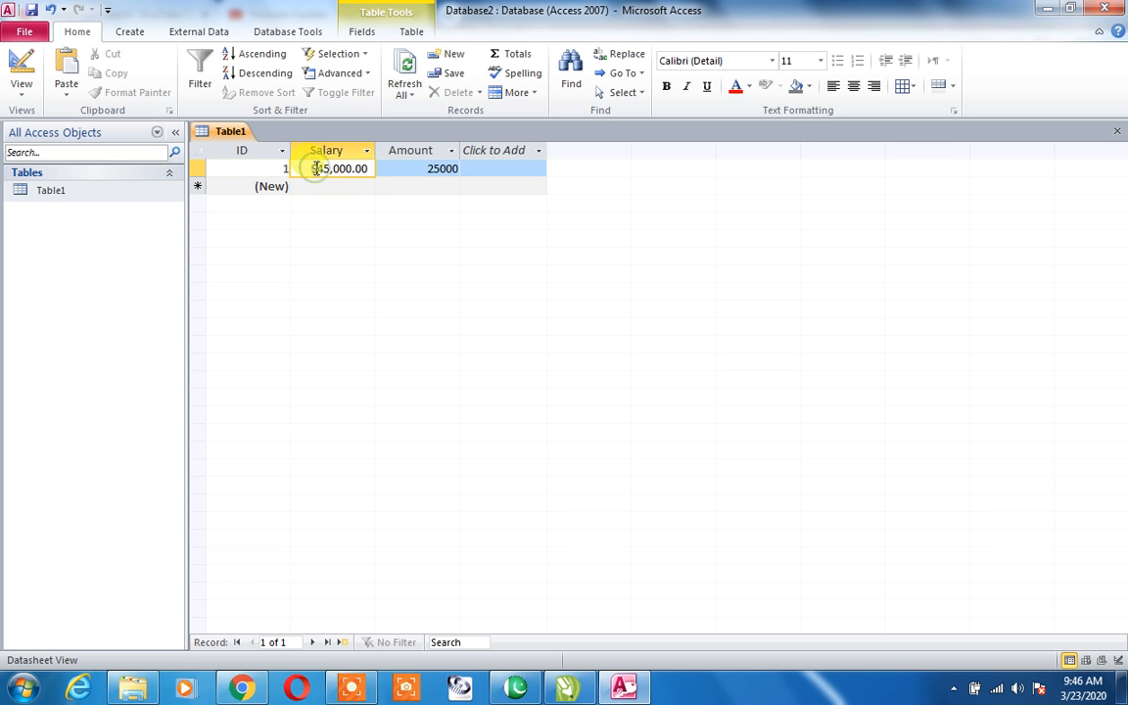
left_click(313, 168)
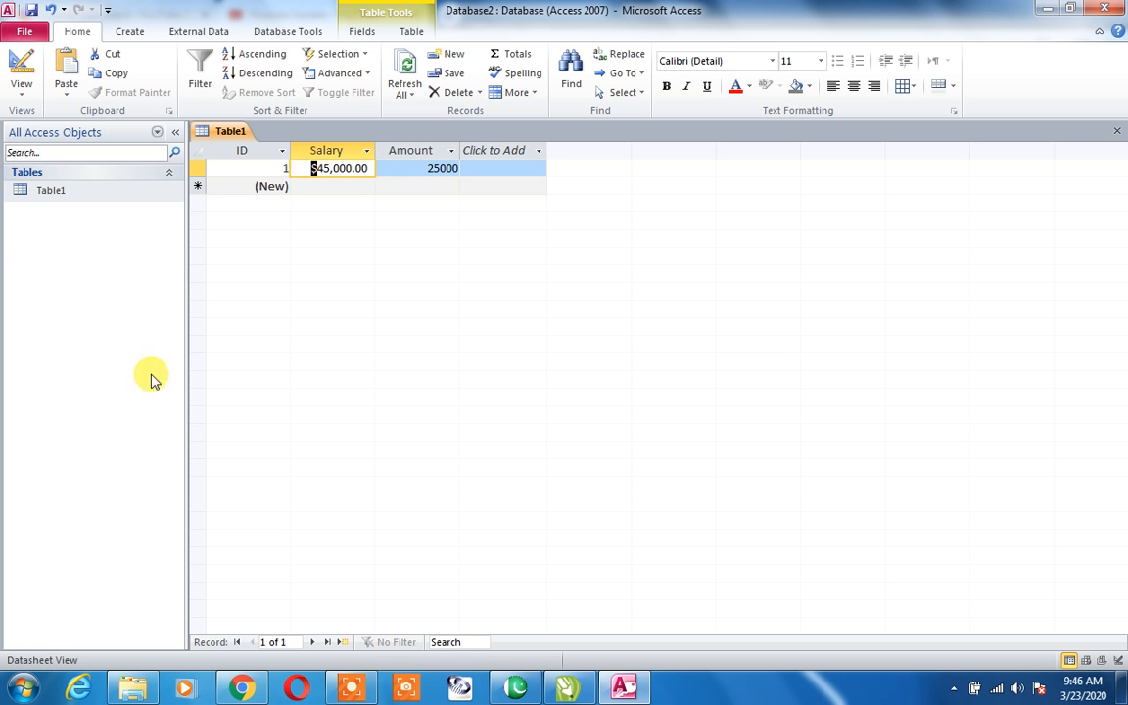
Open the additional format settings of Region and Language in the Windows Control Panel.
key("super")
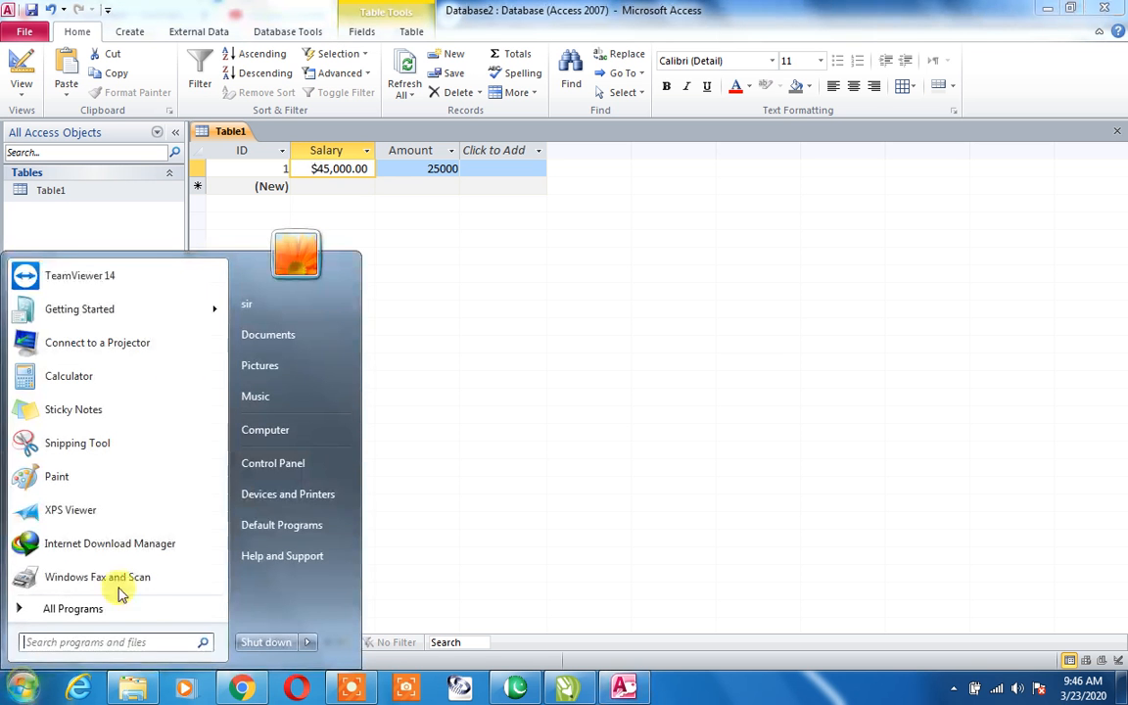
left_click(297, 463)
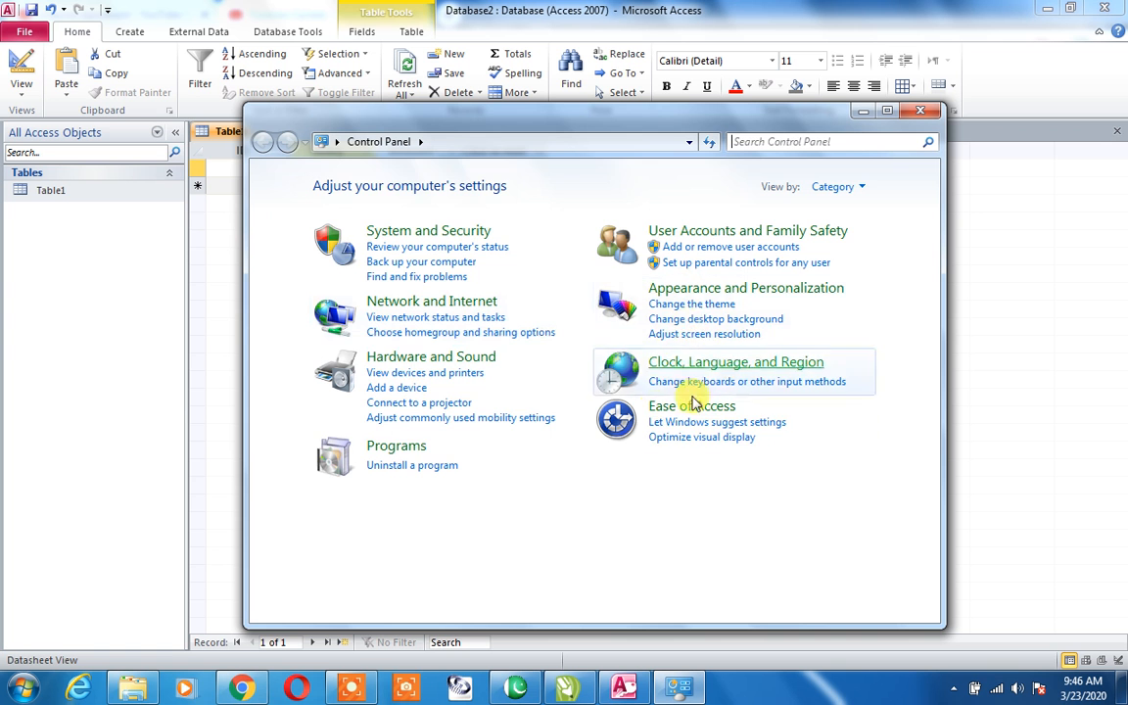
left_click(707, 363)
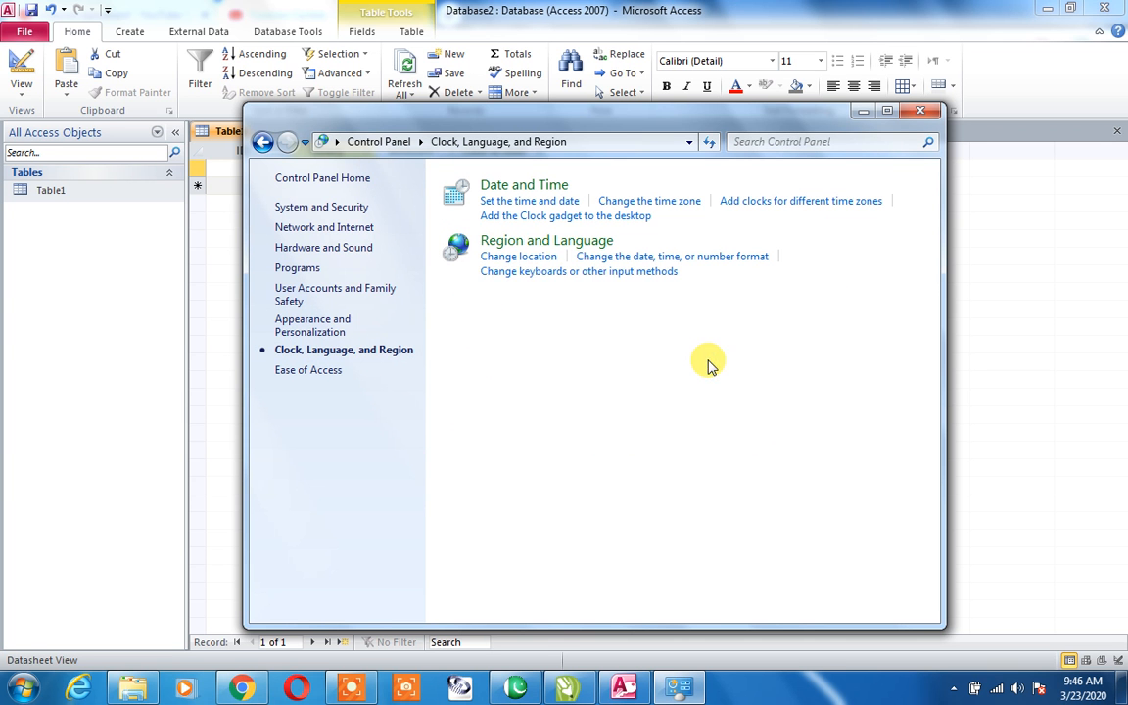
left_click(572, 251)
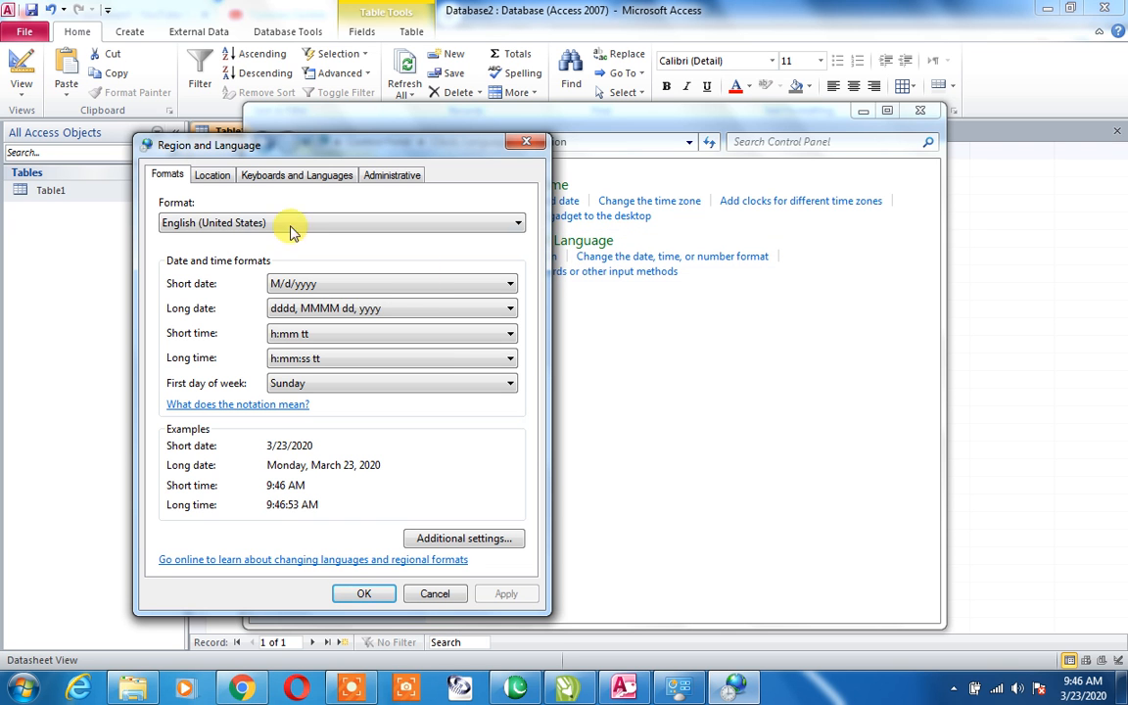
left_click(460, 539)
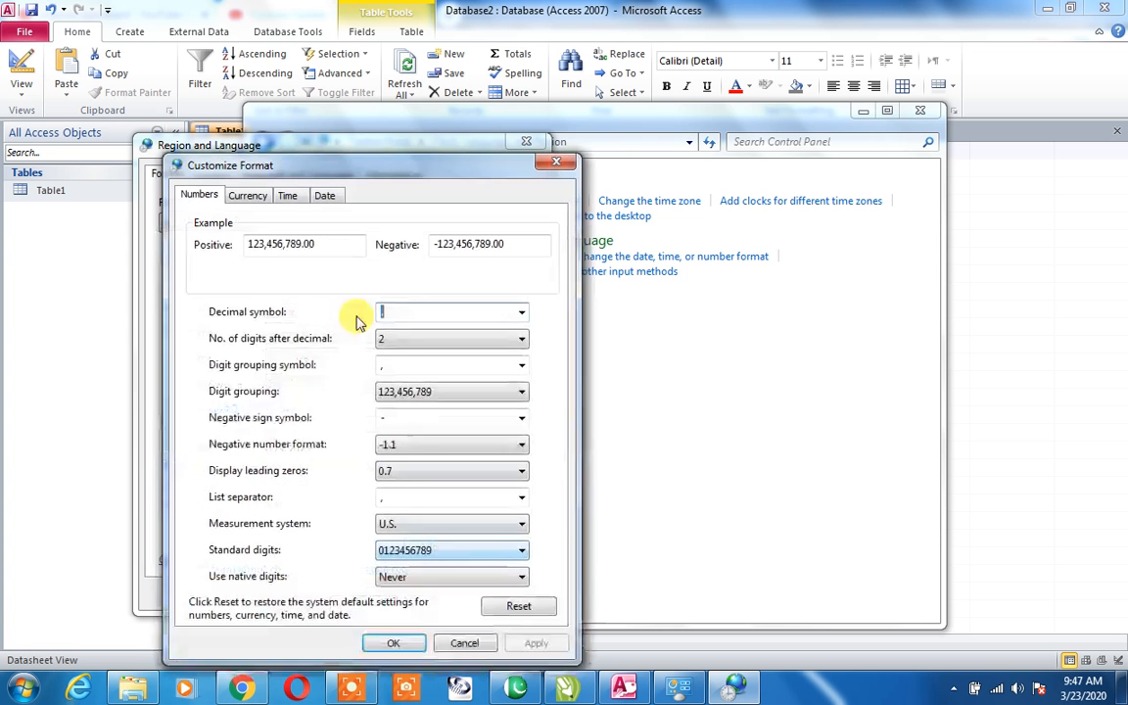
Set the Windows currency symbol to "Rs.", accept the regional settings and close the Control Panel.
left_click(242, 195)
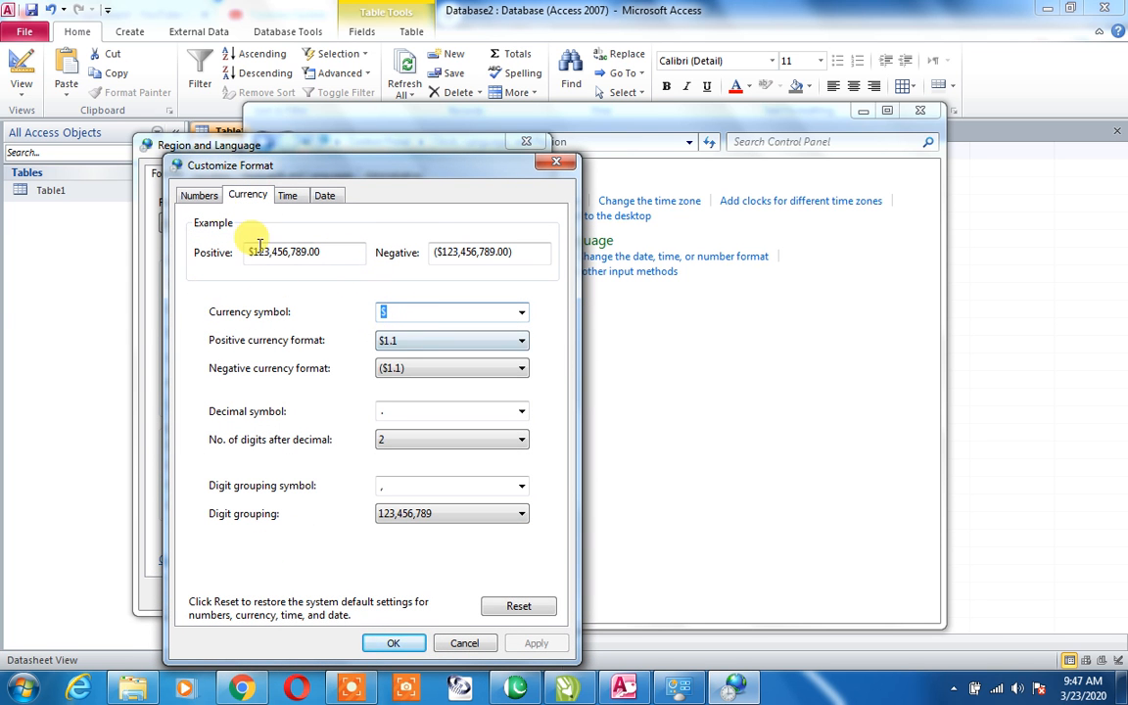
left_click(199, 195)
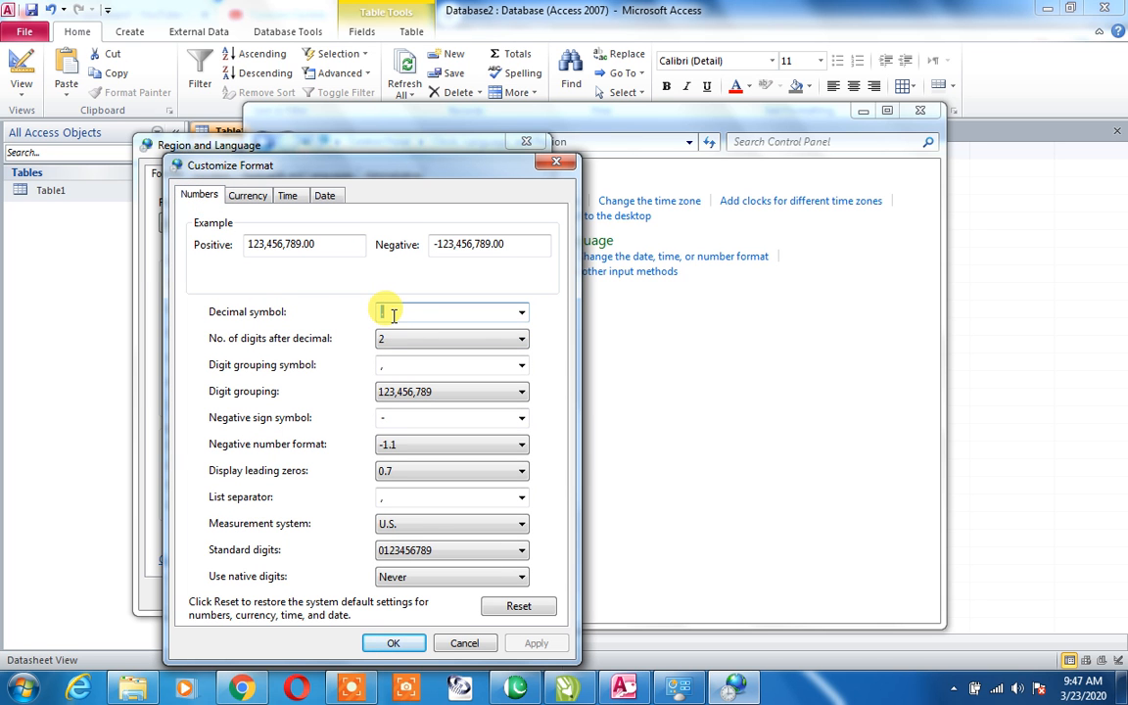
left_click(248, 196)
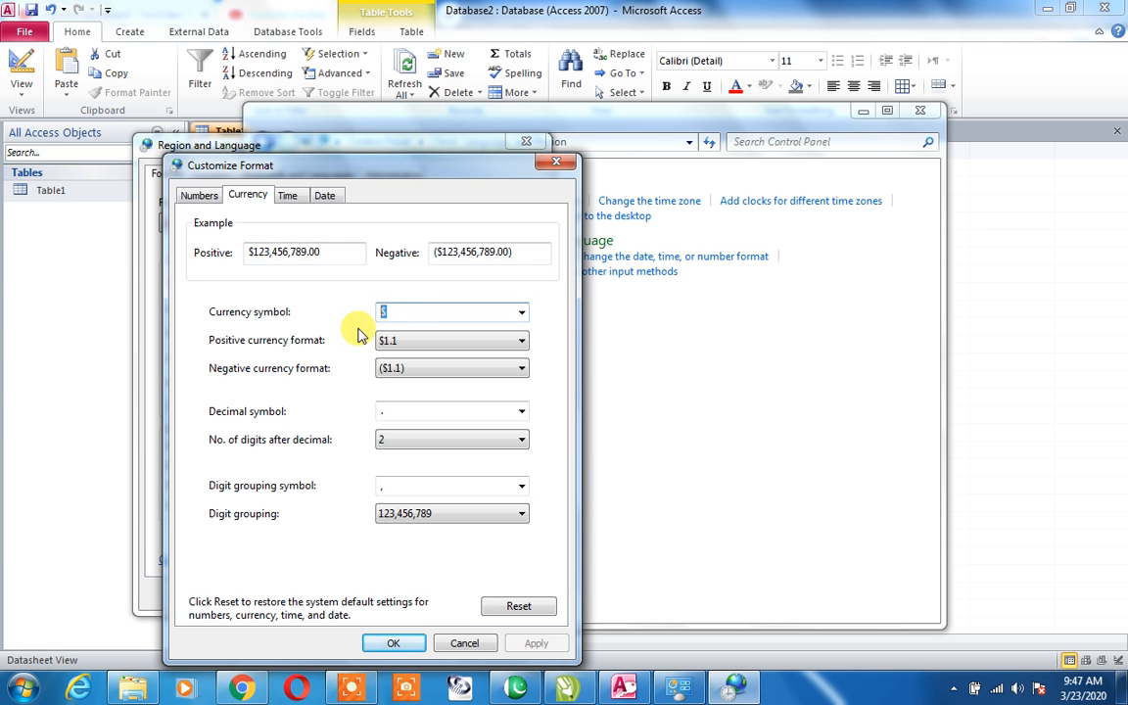
type("Rs.")
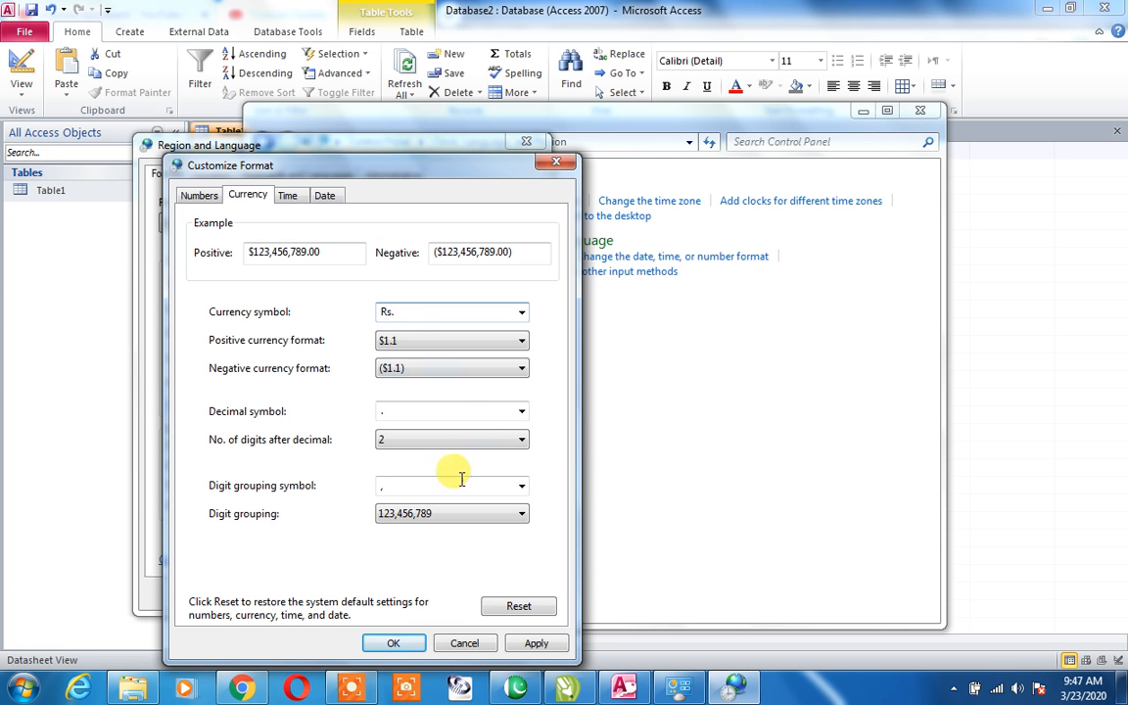
left_click(397, 644)
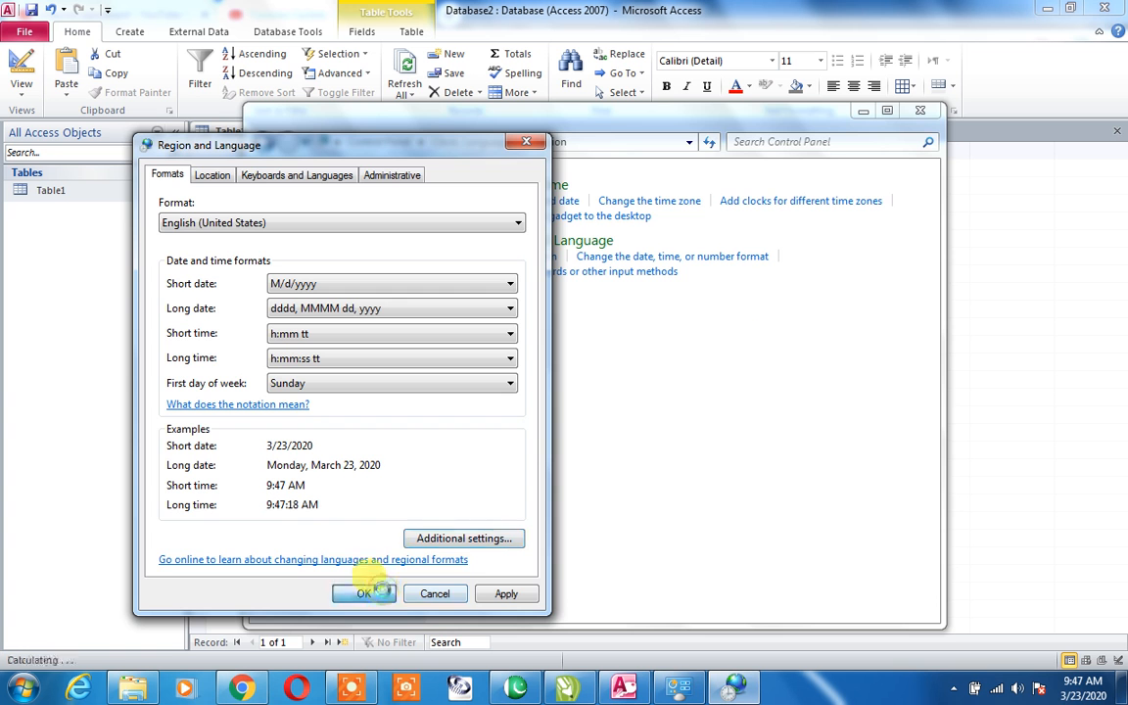
left_click(368, 594)
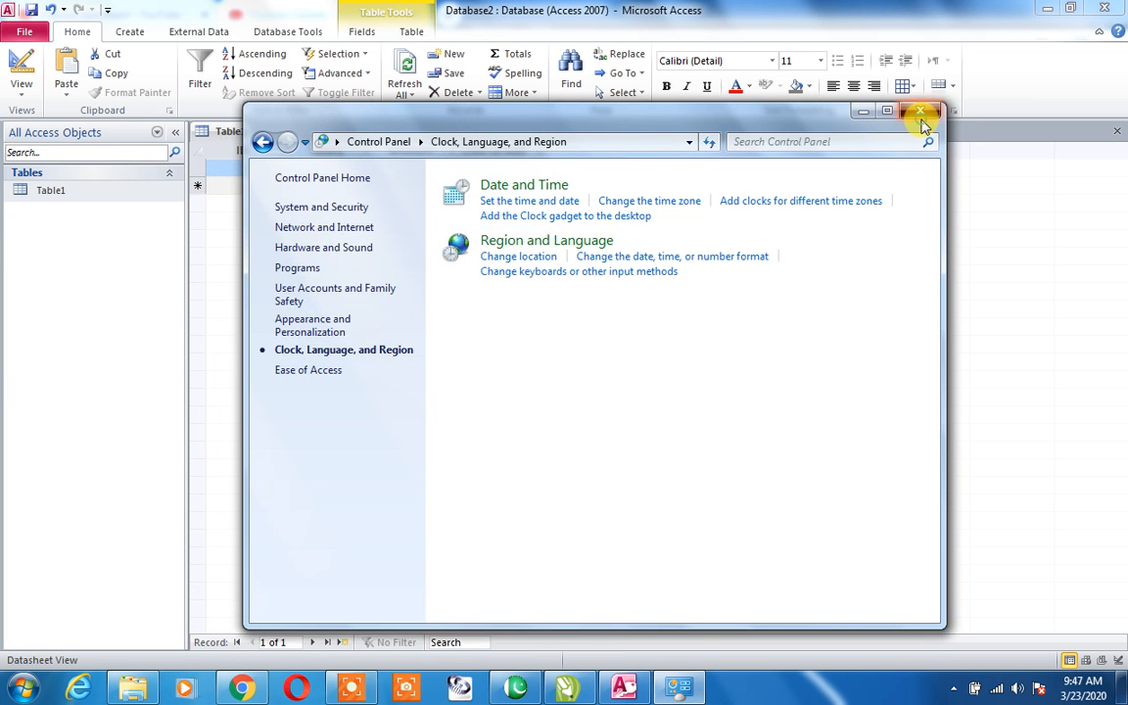
left_click(921, 111)
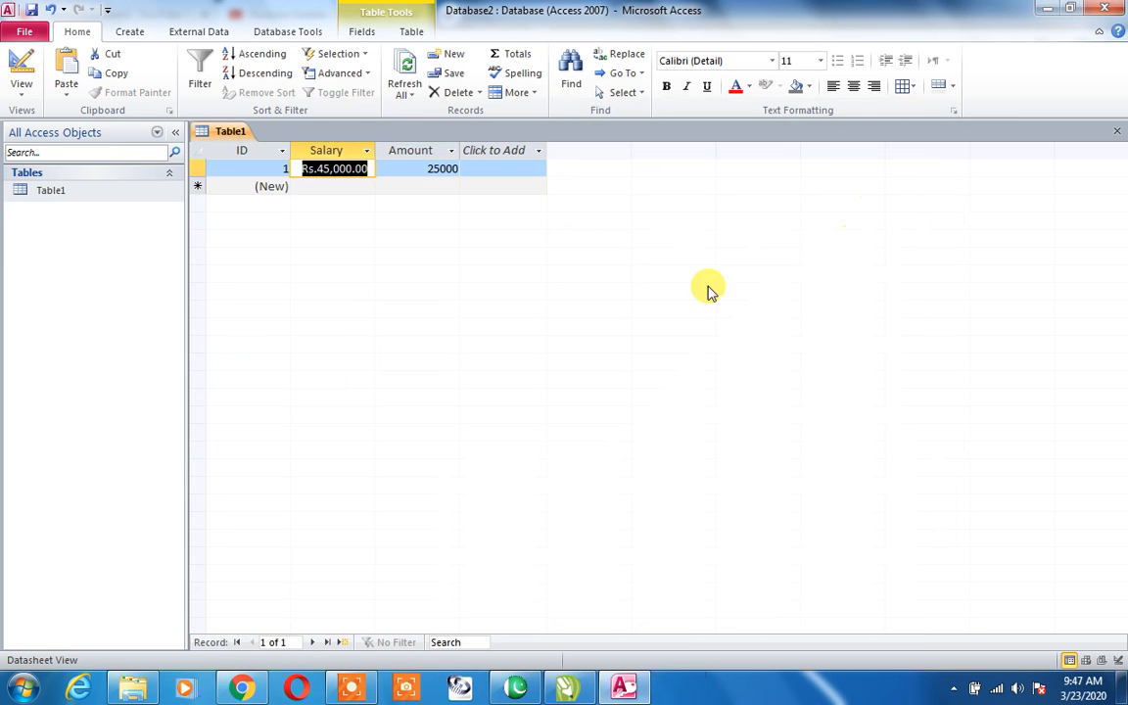
Examine how the first record's Salary and Amount values are formatted in Table1's datasheet.
left_click(361, 173)
left_click(395, 171)
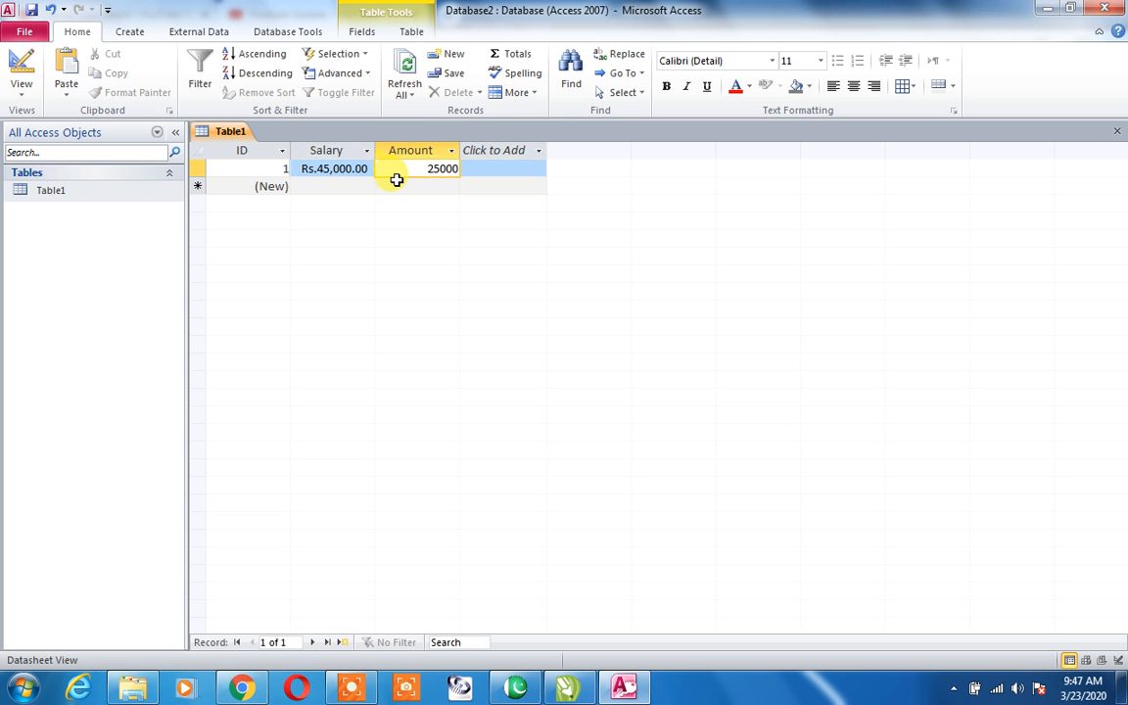
left_click(305, 168)
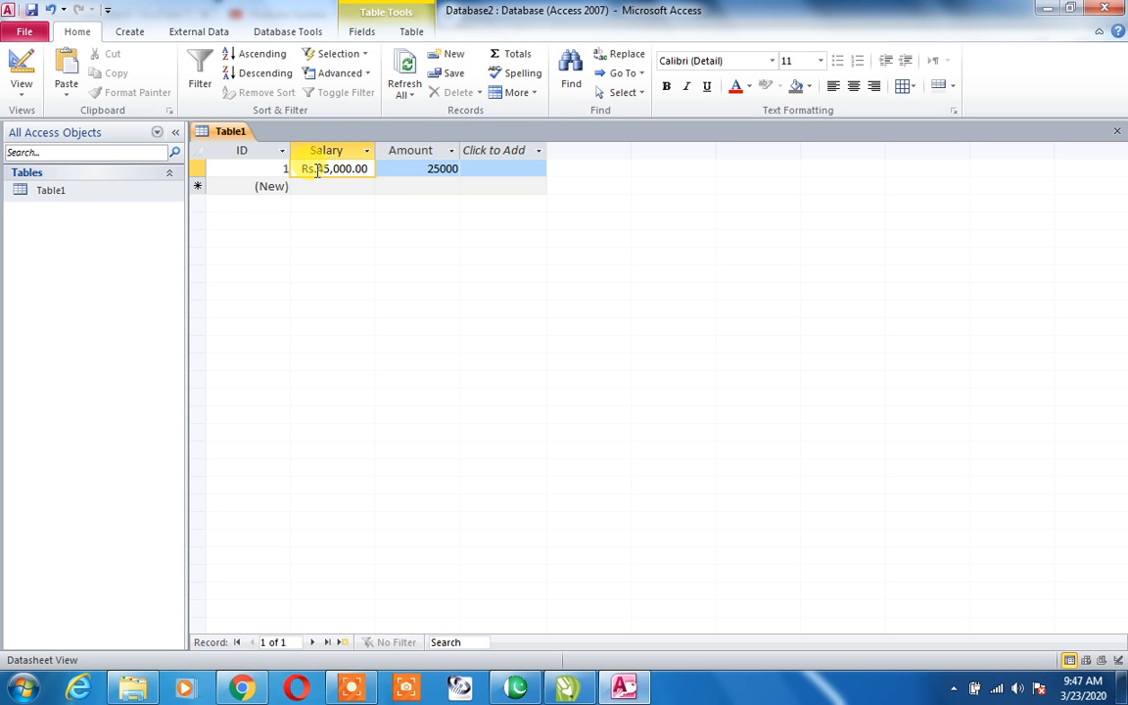
type("4")
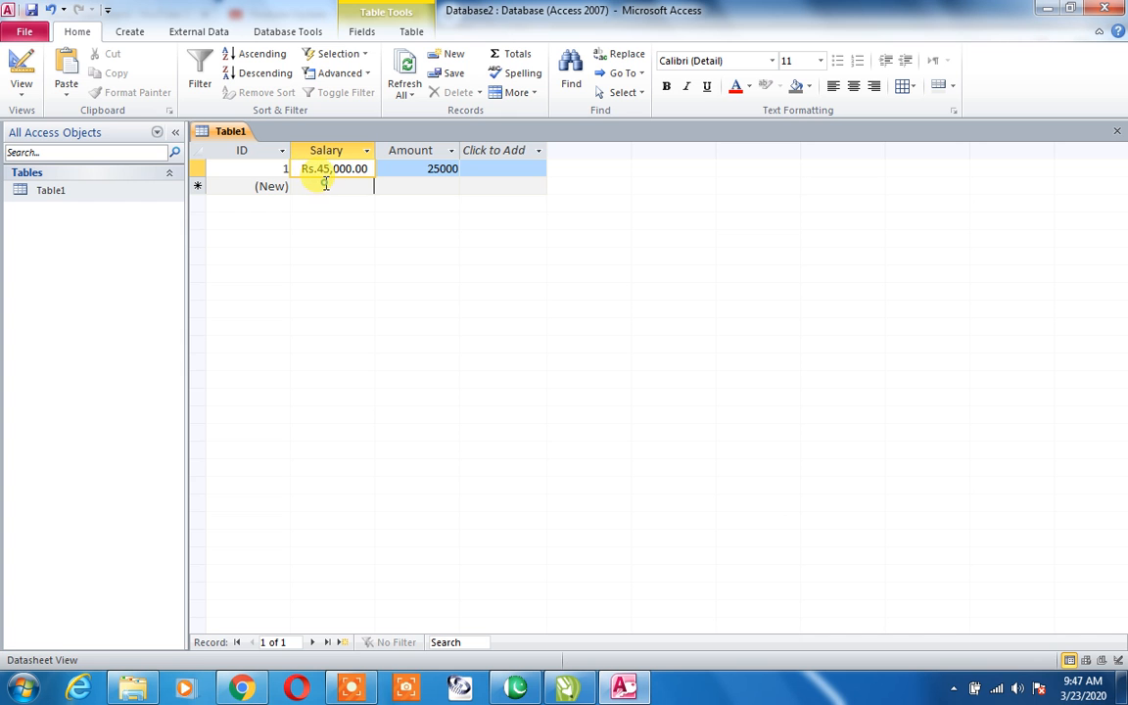
left_click(325, 184)
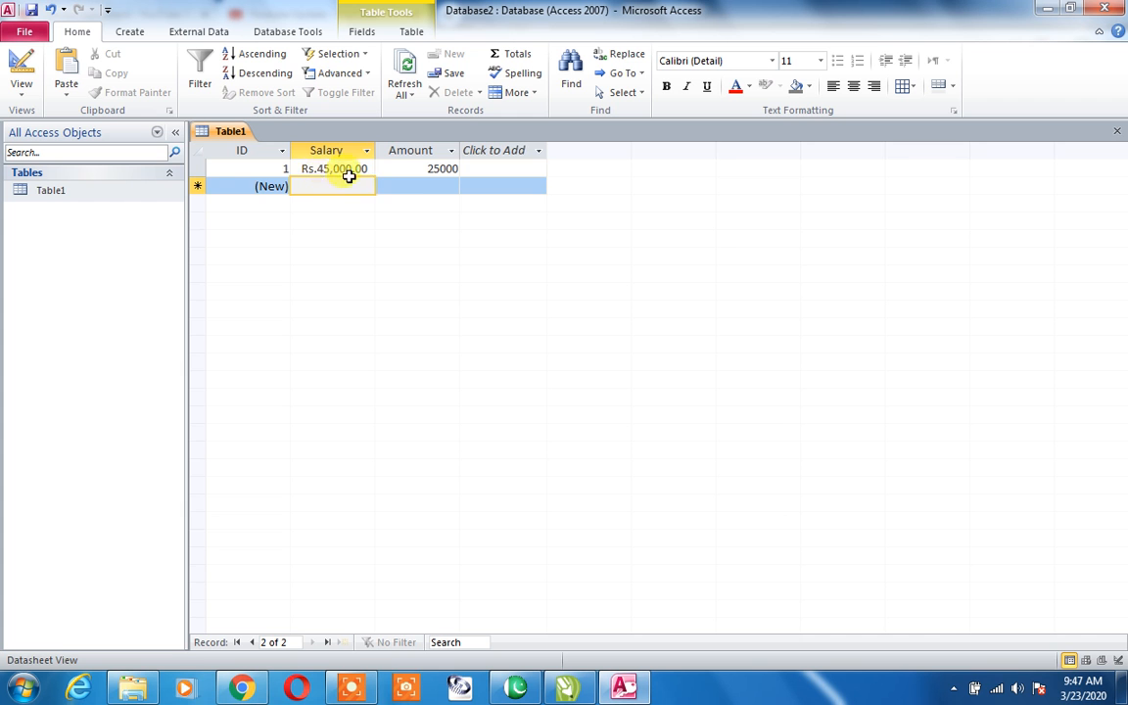
left_click(404, 166)
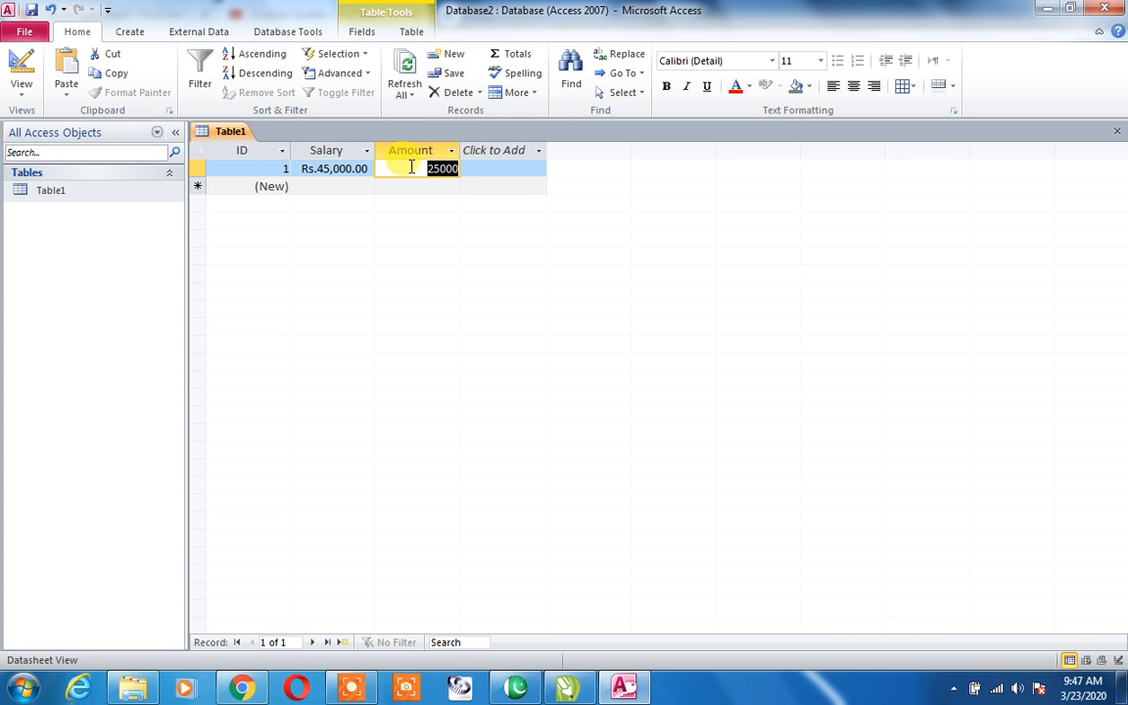
left_click(412, 167)
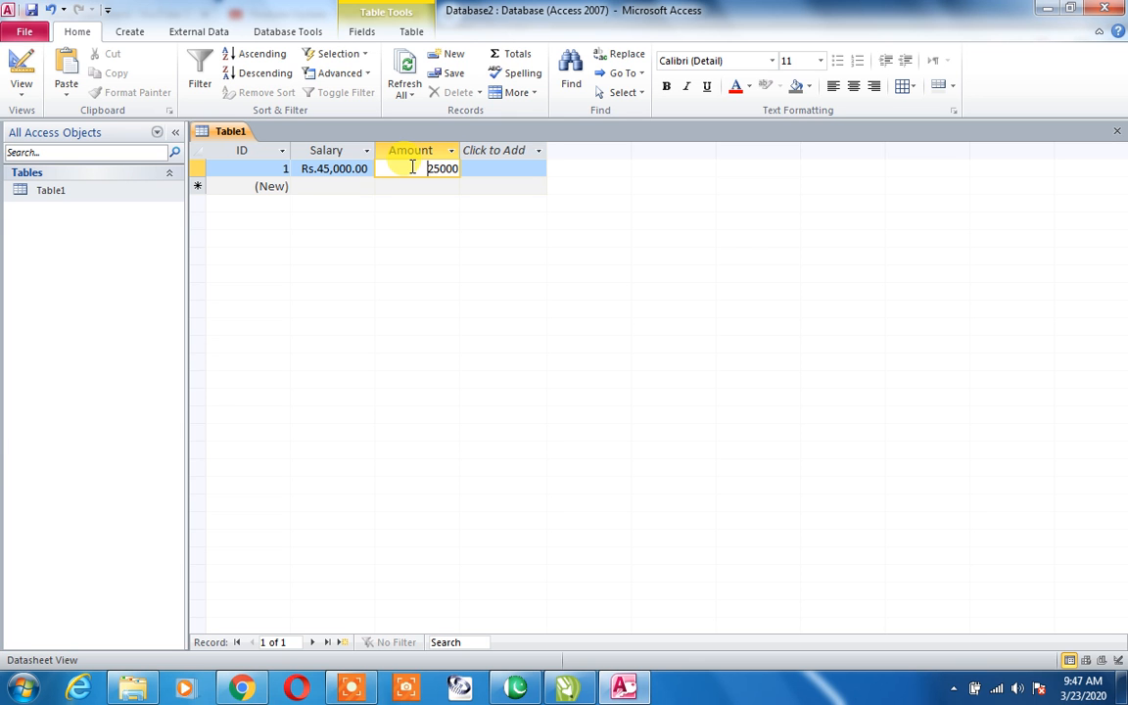
double_click(338, 169)
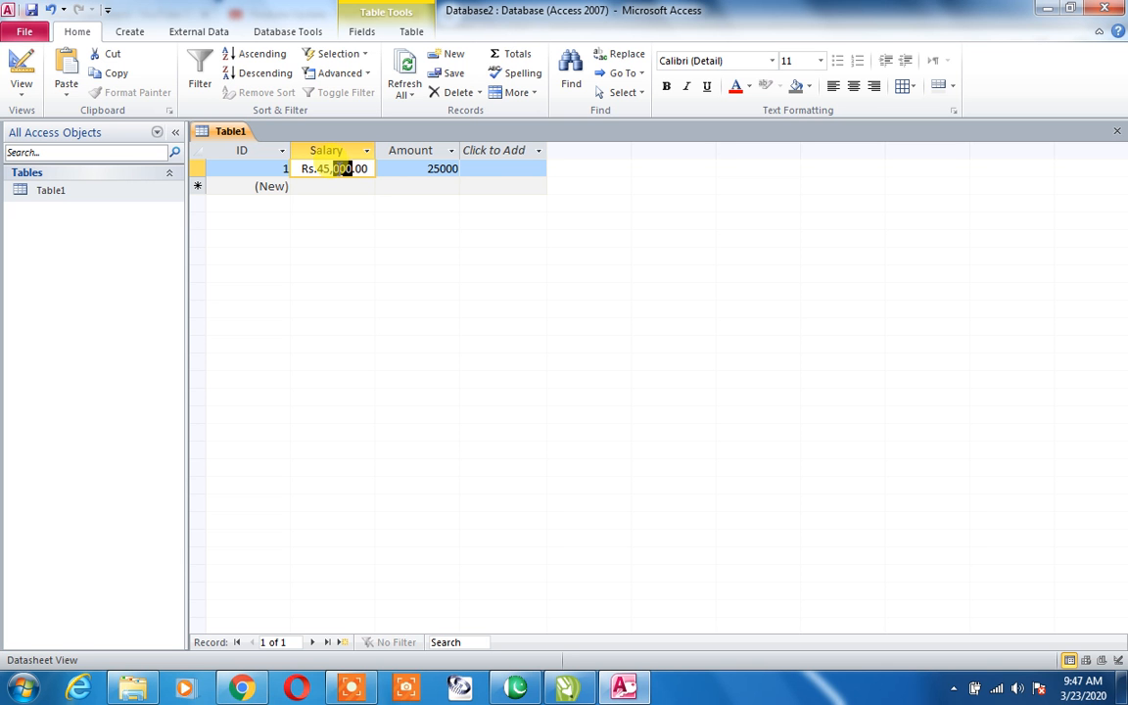
Open Table1 in Design view and select the Salary field's data type to show its field properties.
left_click(70, 189)
right_click(70, 189)
left_click(118, 217)
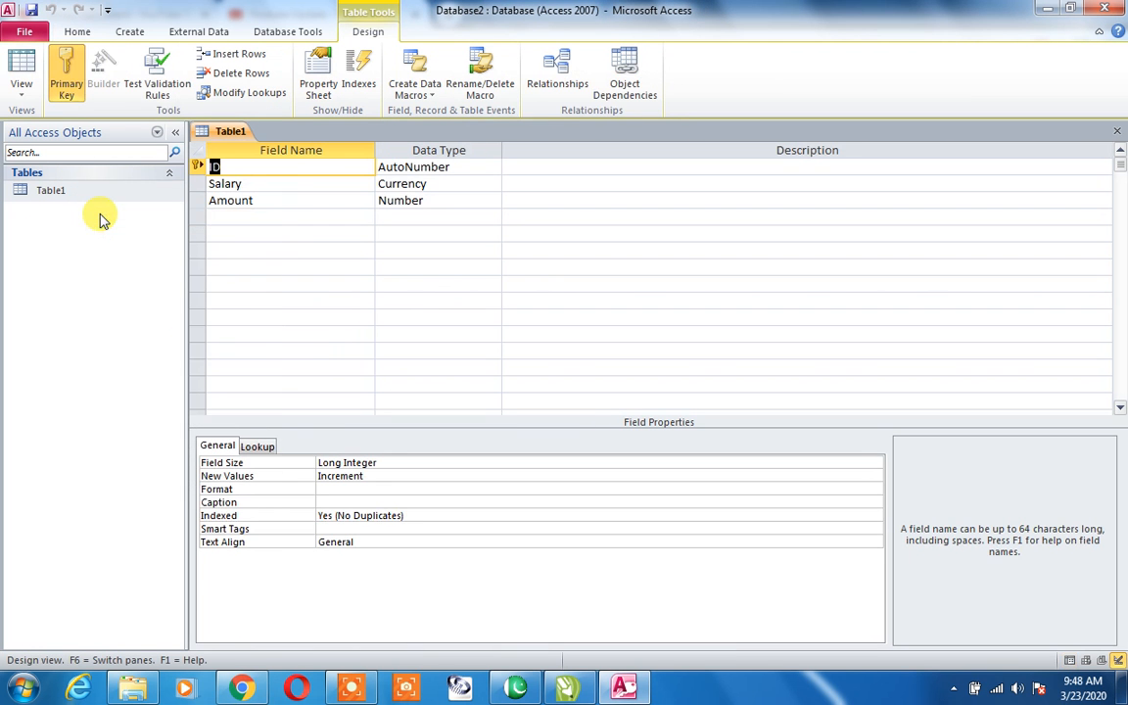
left_click(392, 183)
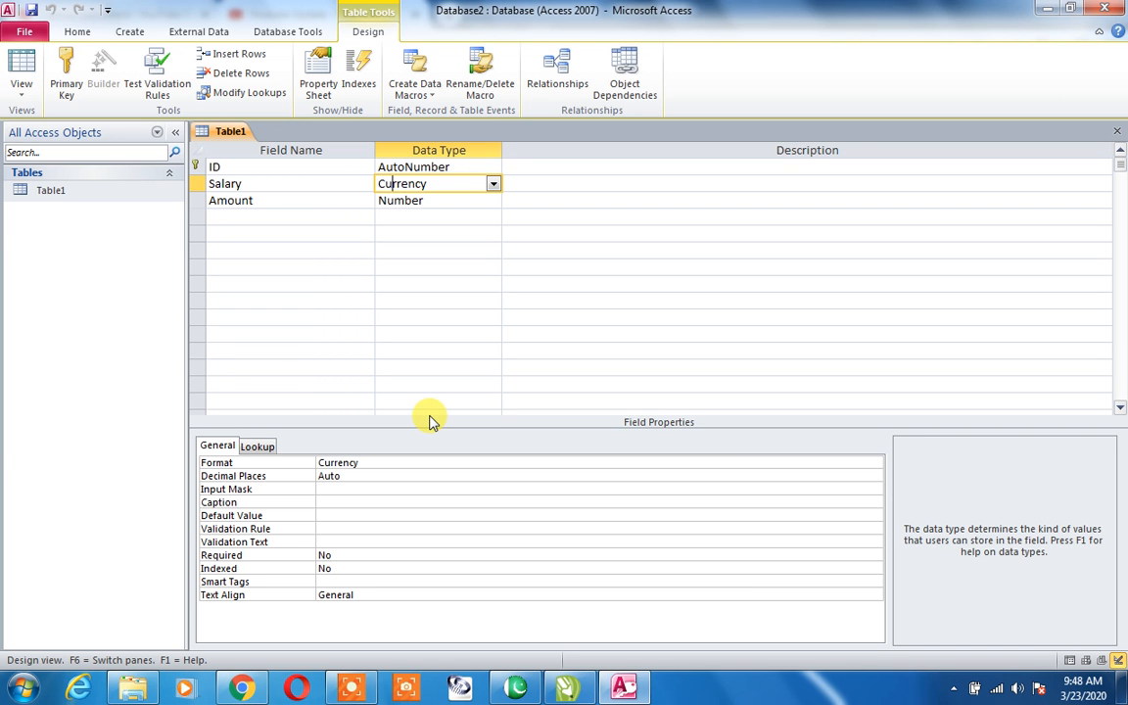
Switch to the YouTube Update channel page in Chrome.
left_click(250, 690)
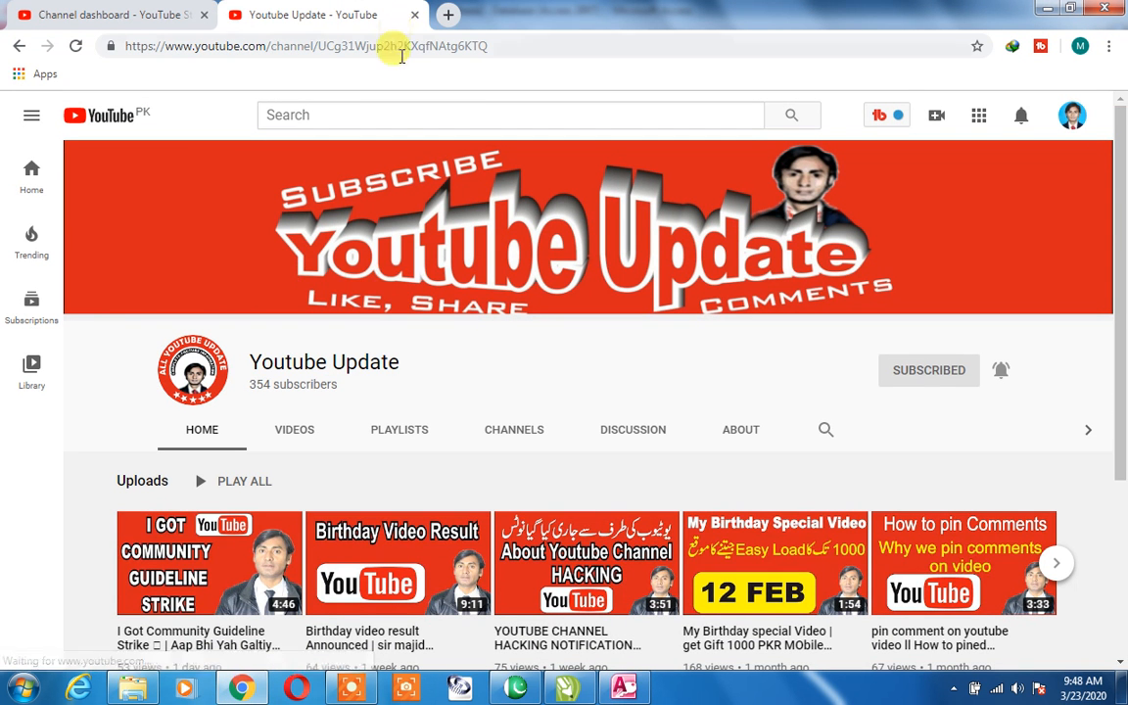
left_click(407, 122)
type("you")
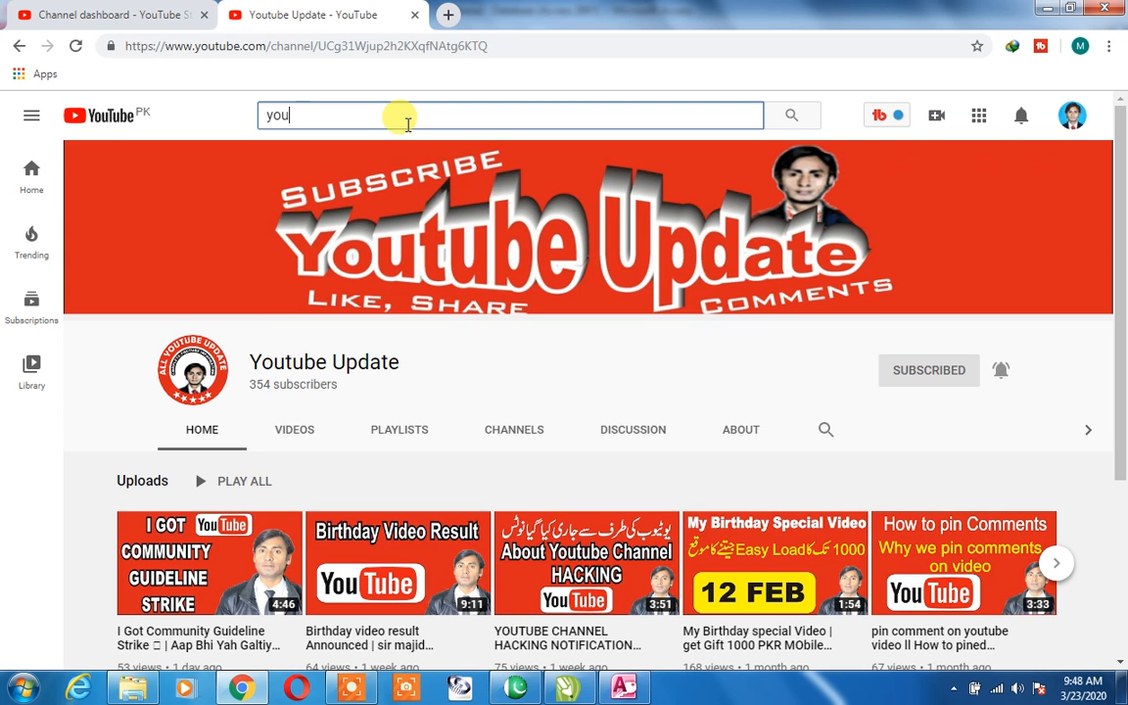
type("tube udpate c")
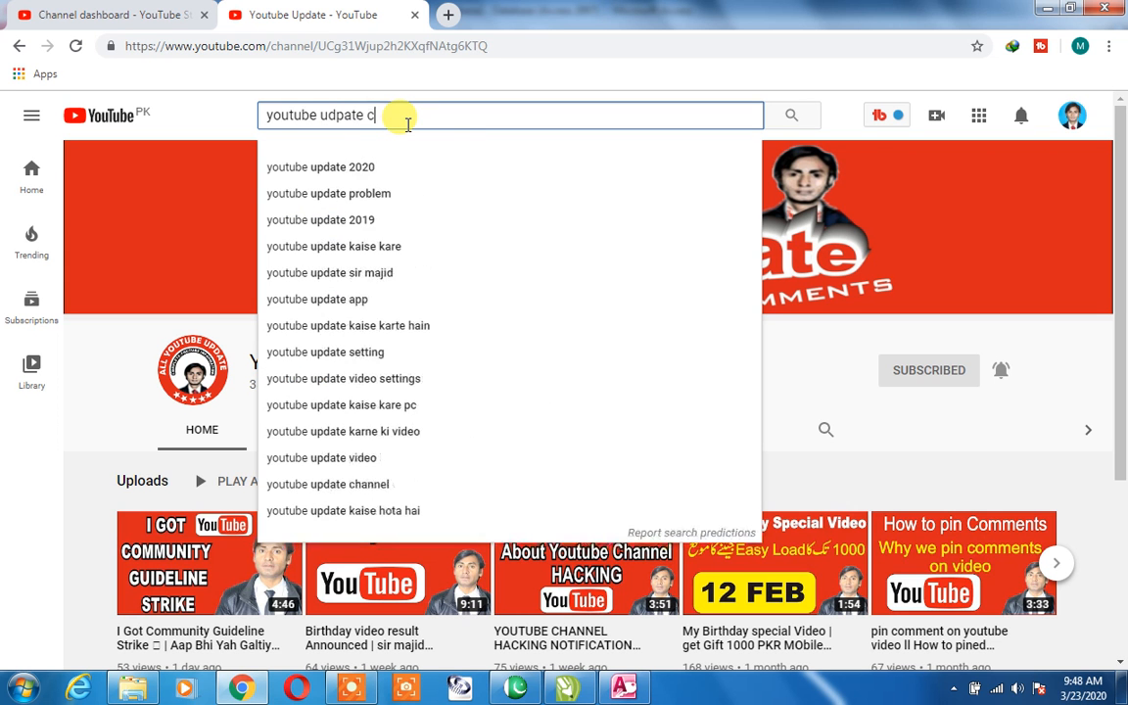
type("han")
key("Down")
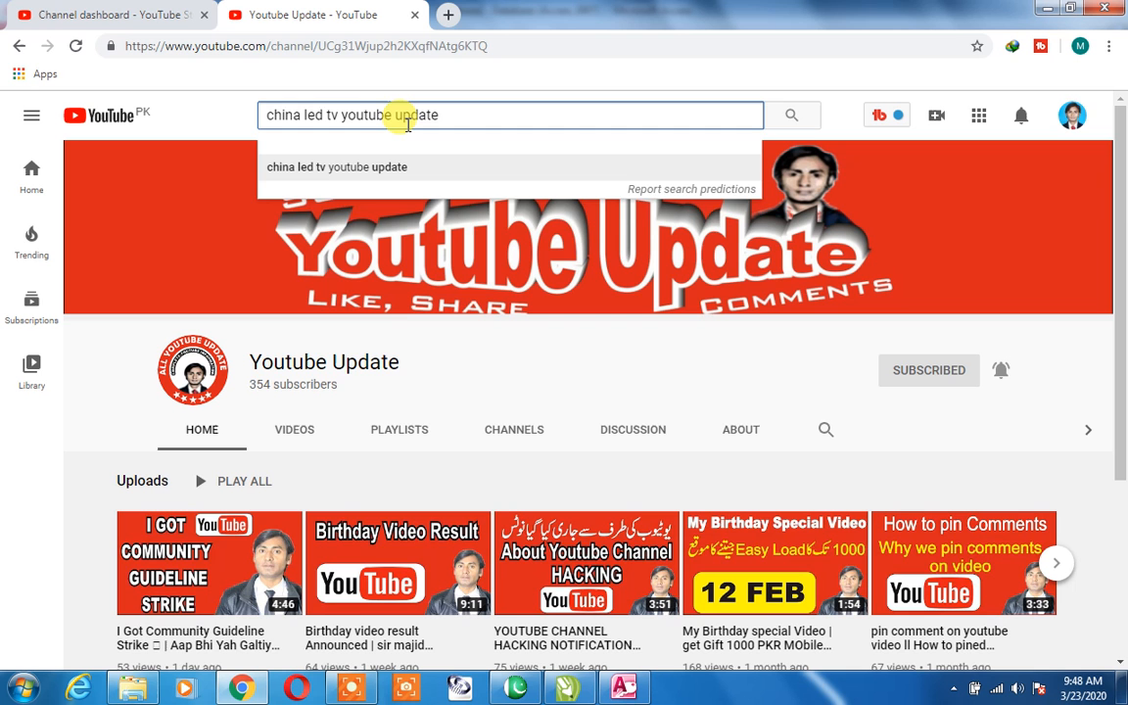
key("BackSpace")
key("BackSpace")
key("BackSpace")
key("BackSpace")
key("BackSpace")
key("BackSpace")
key("BackSpace")
key("BackSpace")
key("BackSpace")
key("BackSpace")
key("BackSpace")
key("BackSpace")
key("BackSpace")
key("BackSpace")
key("BackSpace")
key("BackSpace")
key("BackSpace")
key("BackSpace")
key("BackSpace")
key("BackSpace")
key("BackSpace")
key("BackSpace")
key("BackSpace")
key("BackSpace")
key("BackSpace")
key("BackSpace")
key("BackSpace")
key("BackSpace")
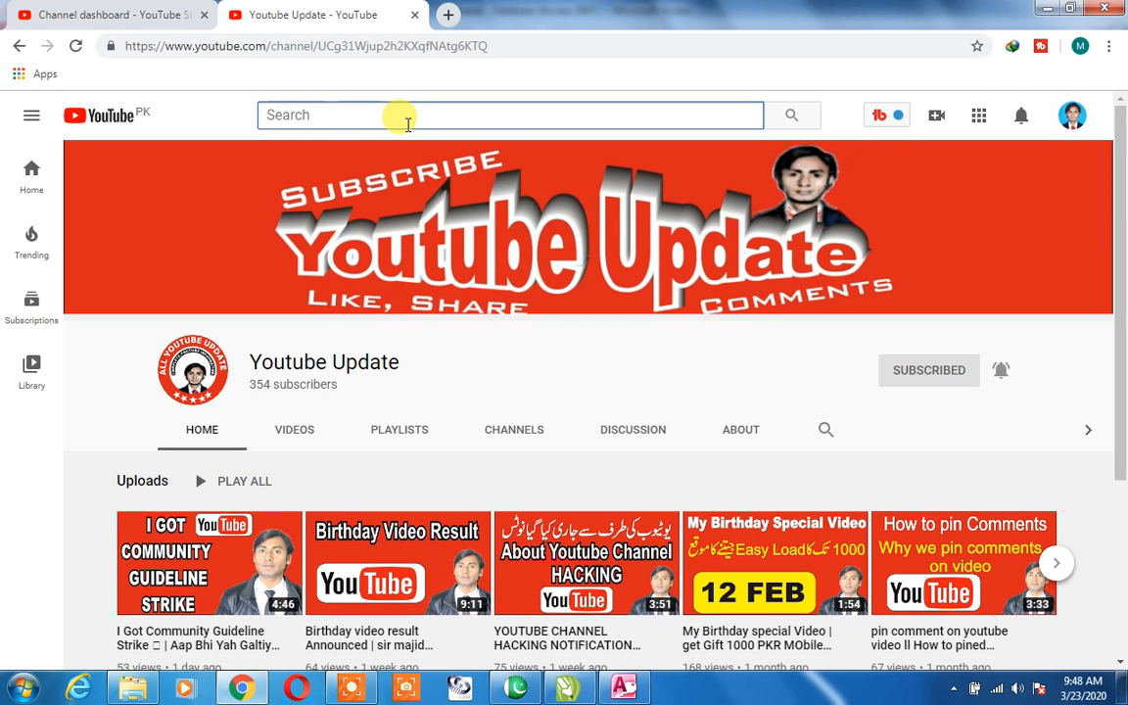
Search YouTube for "youtube udpate channe,l".
type("youtube udpate ")
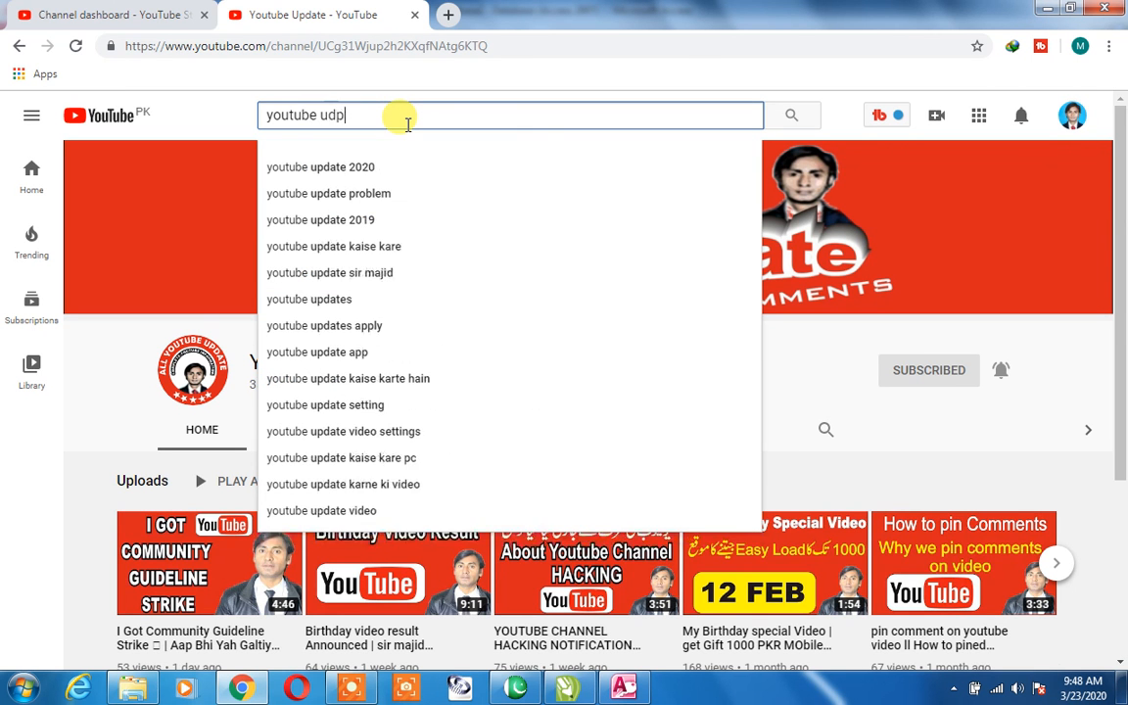
type("de")
key("BackSpace")
key("BackSpace")
type("channel")
key("Return")
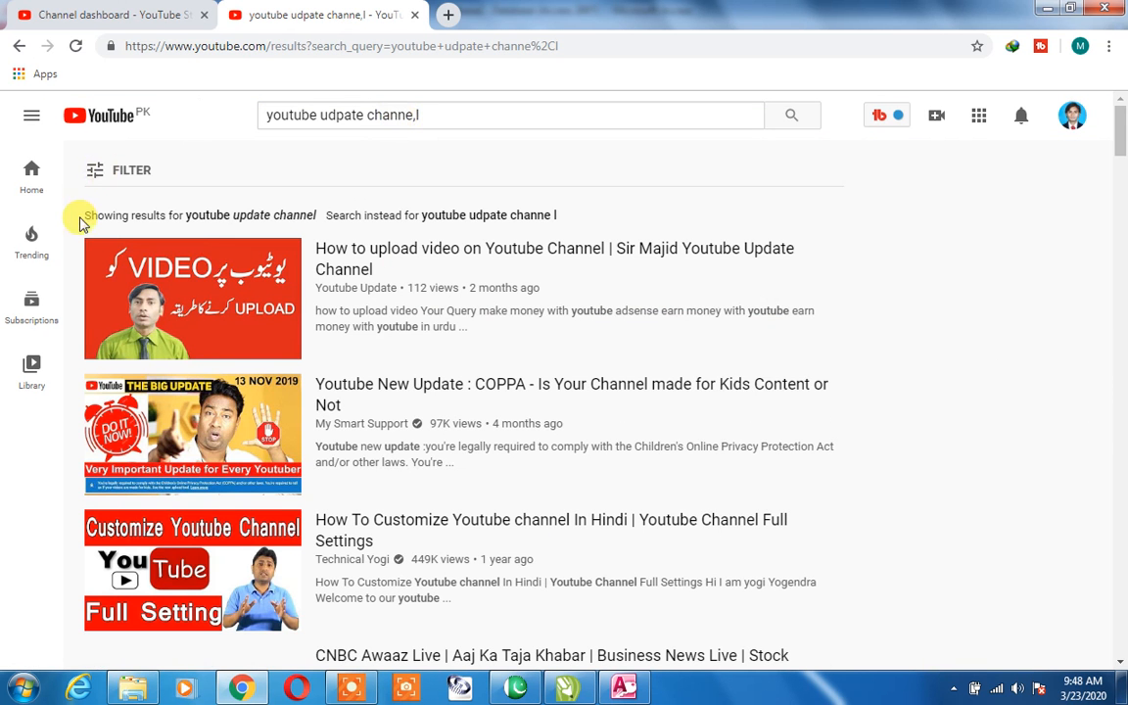
Open the first video result, about uploading video on a YouTube channel, and pause it to view its subscription area.
left_click(221, 273)
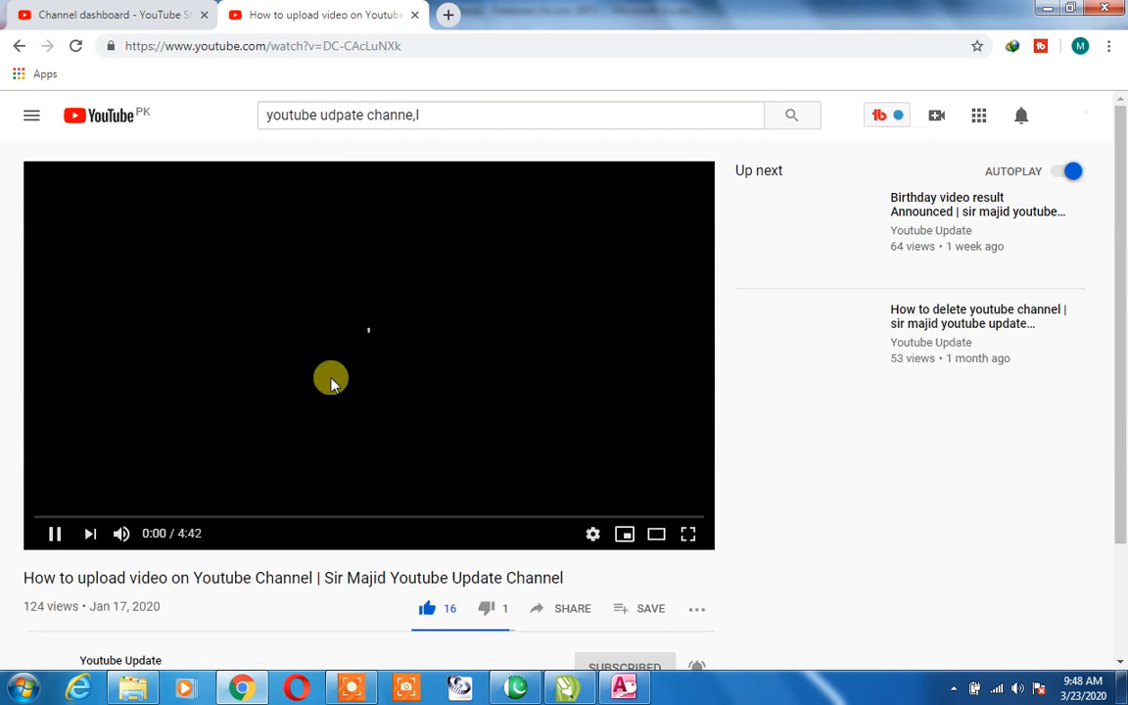
scroll(421, 428, "down", 3)
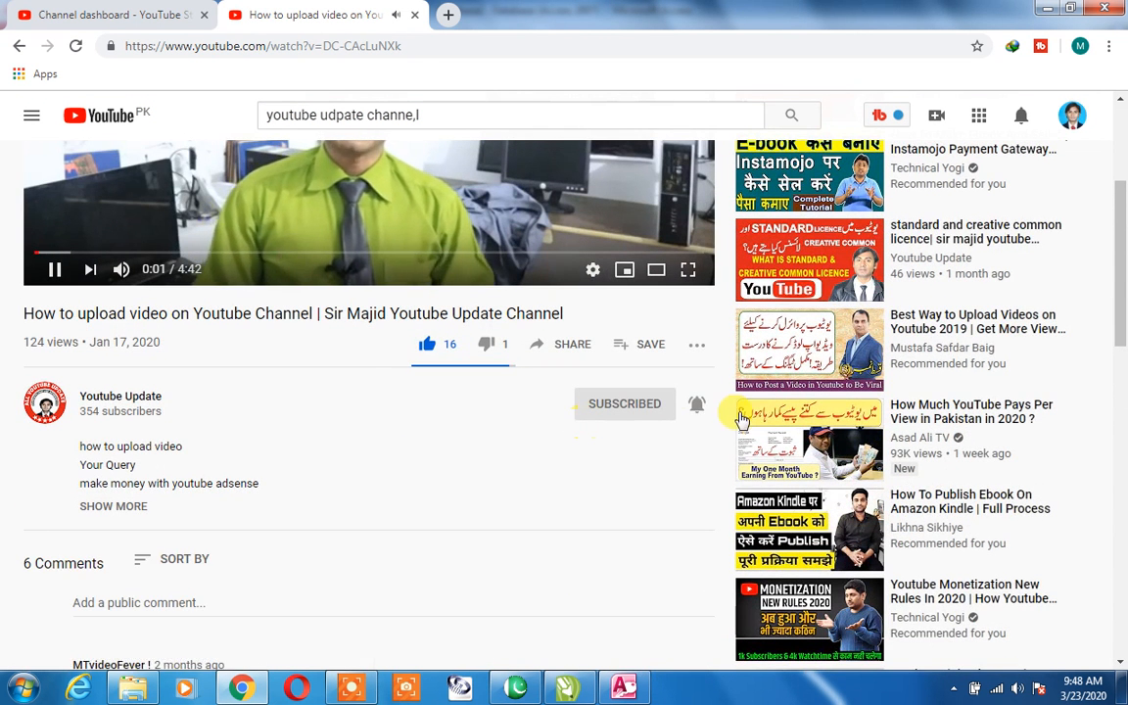
scroll(467, 177, "up", 2)
left_click(469, 171)
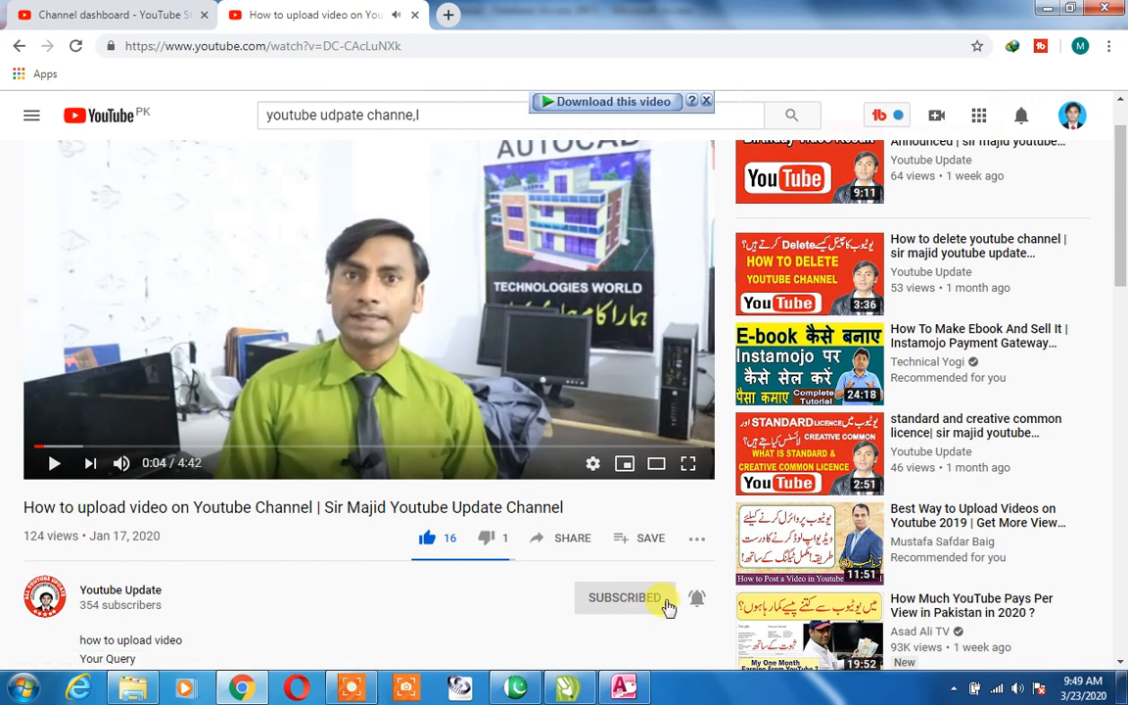
scroll(418, 460, "up", 1)
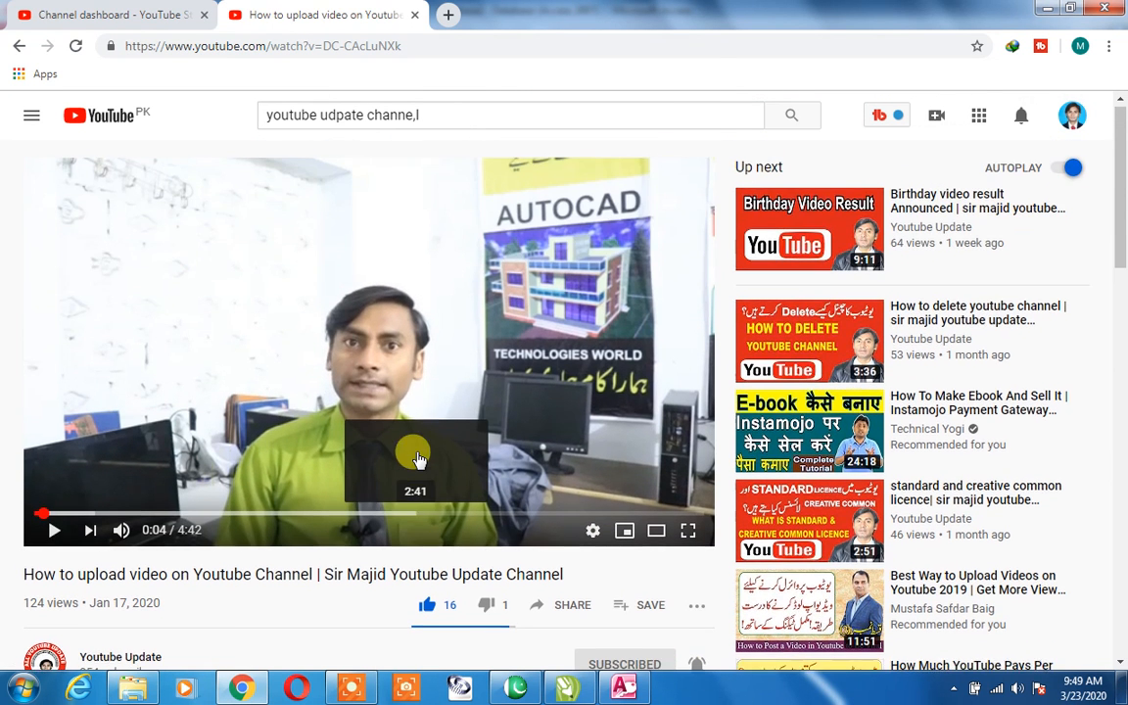
View the channel dashboard in YouTube Studio, then return to Table1's design in Access.
left_click(171, 12)
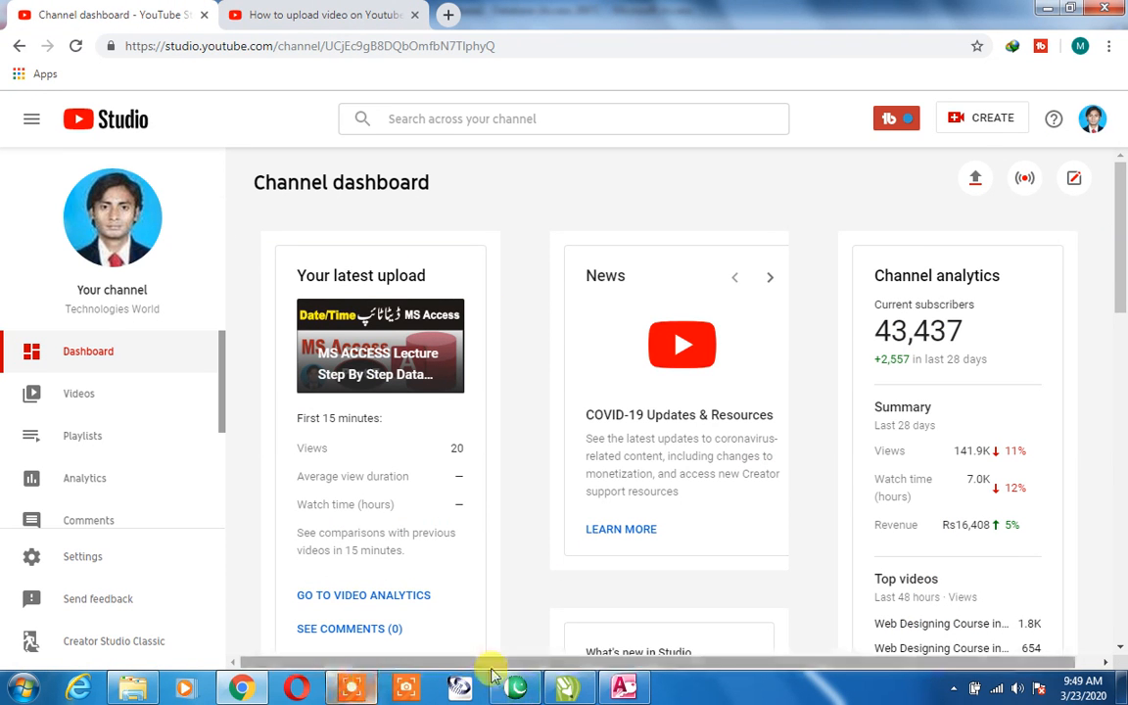
left_click(623, 690)
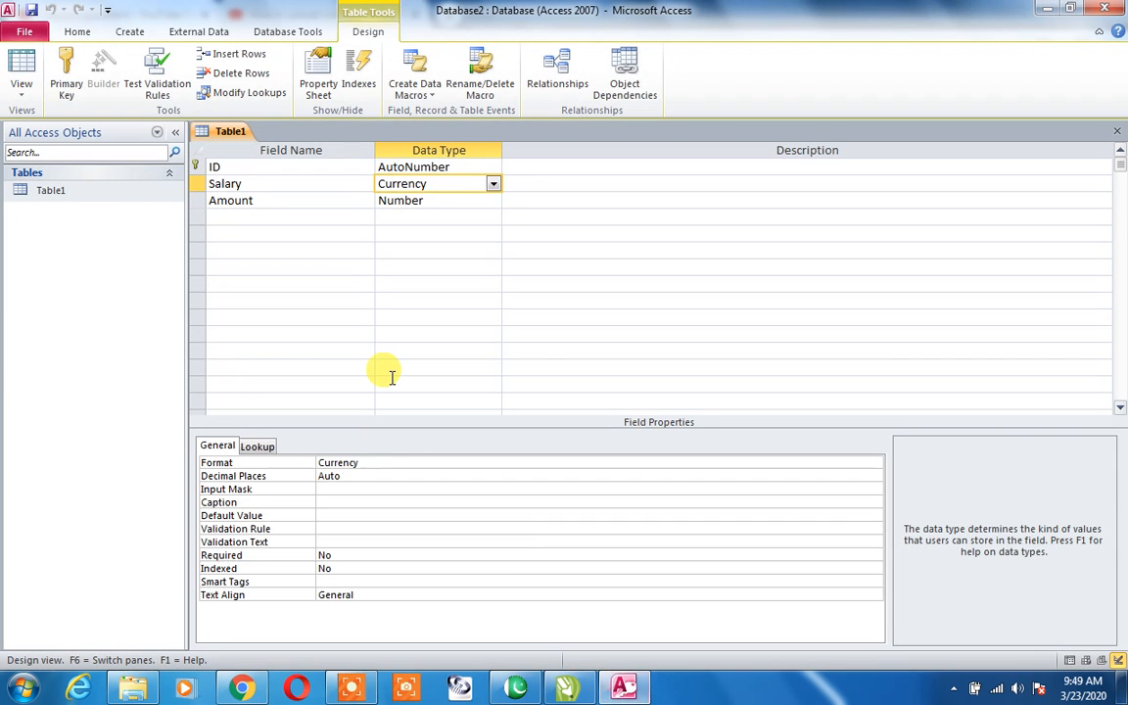